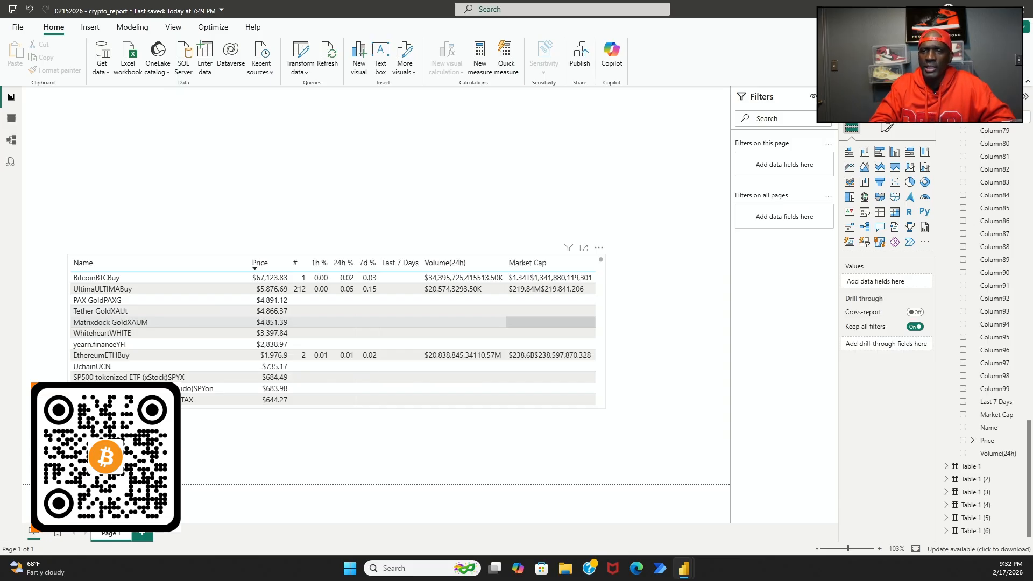
Try sorting the crypto table by Name and by Price, finishing with Price in descending order.
click(74, 280)
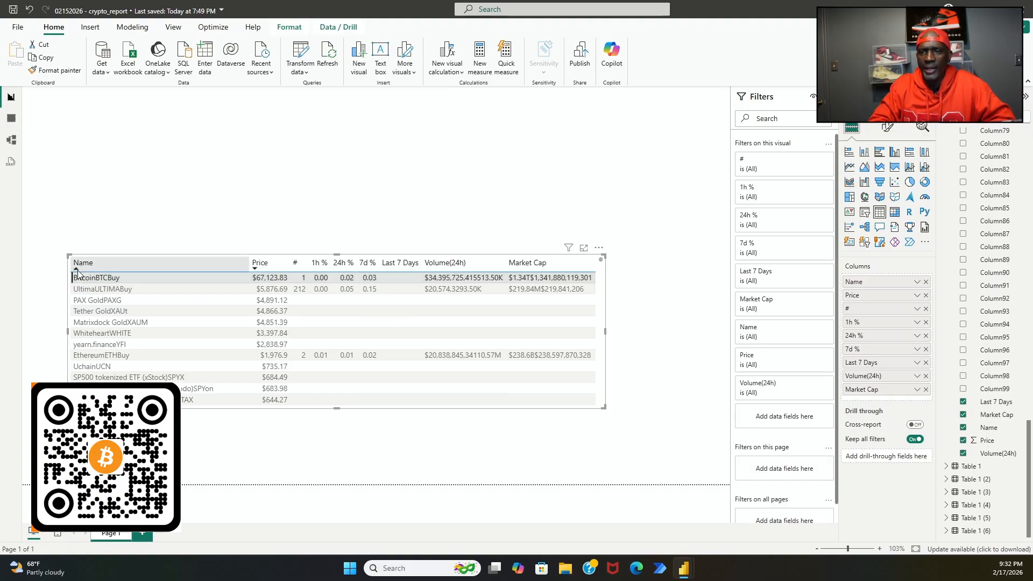
click(78, 270)
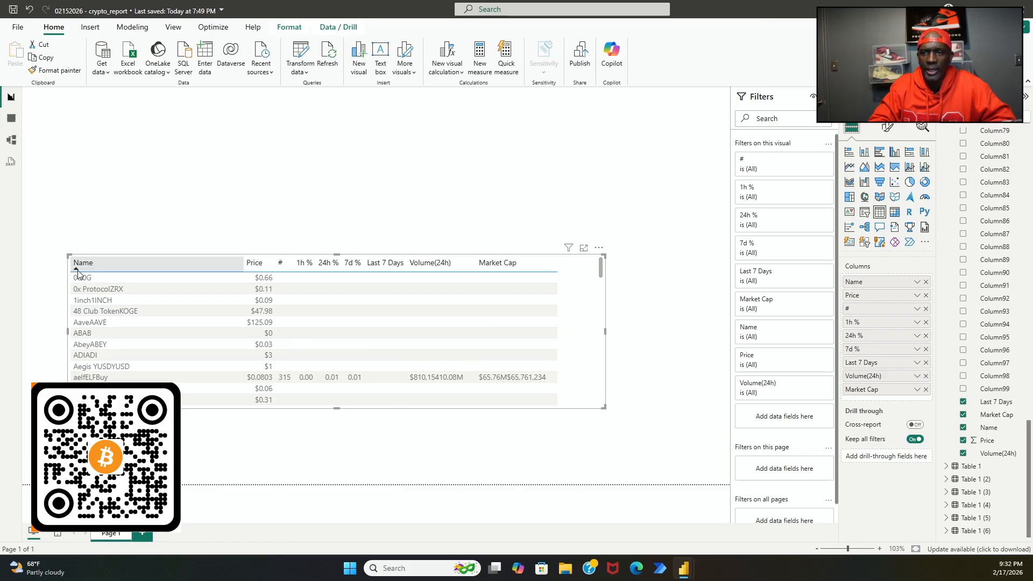
click(78, 272)
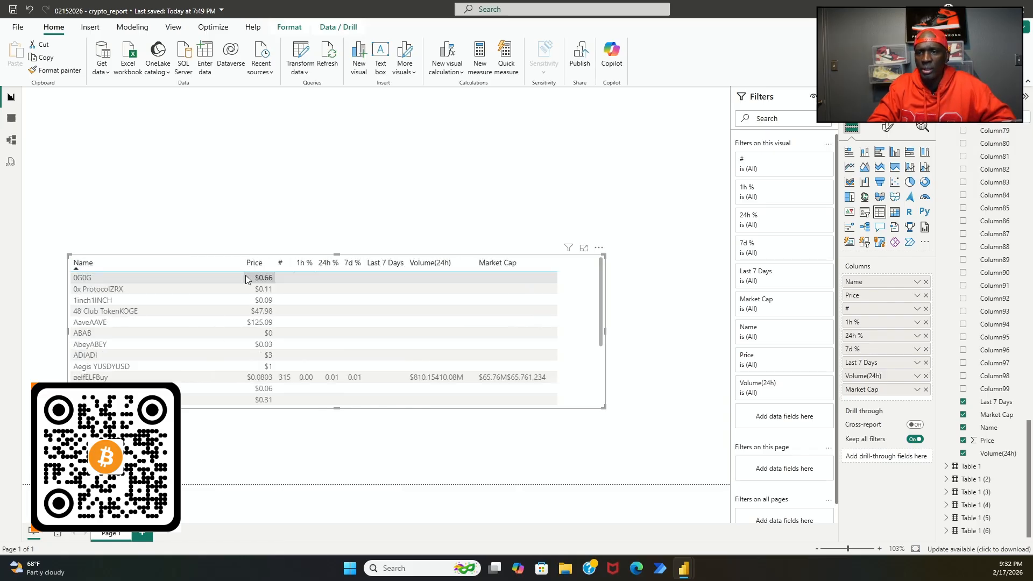
click(257, 272)
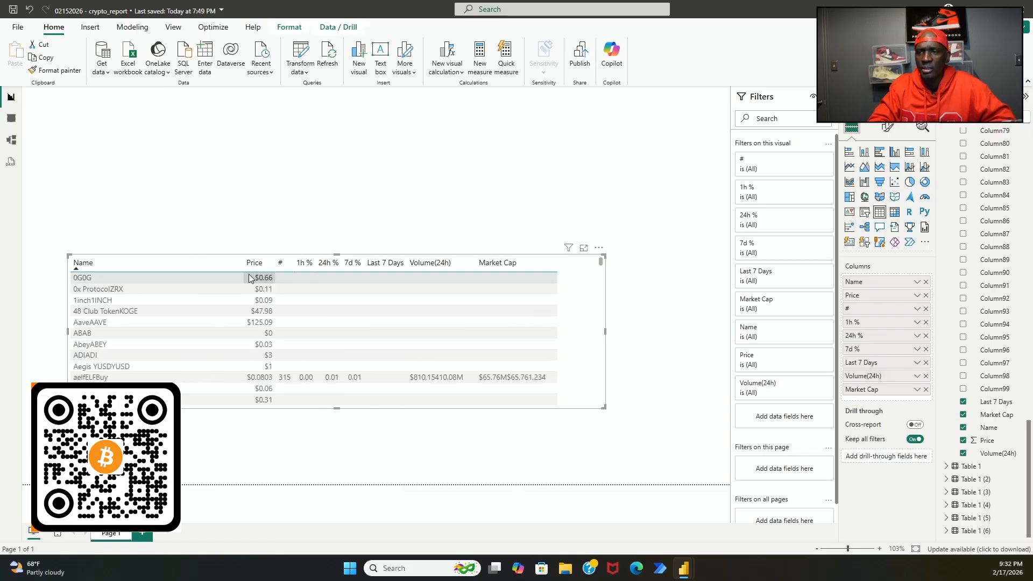
click(76, 269)
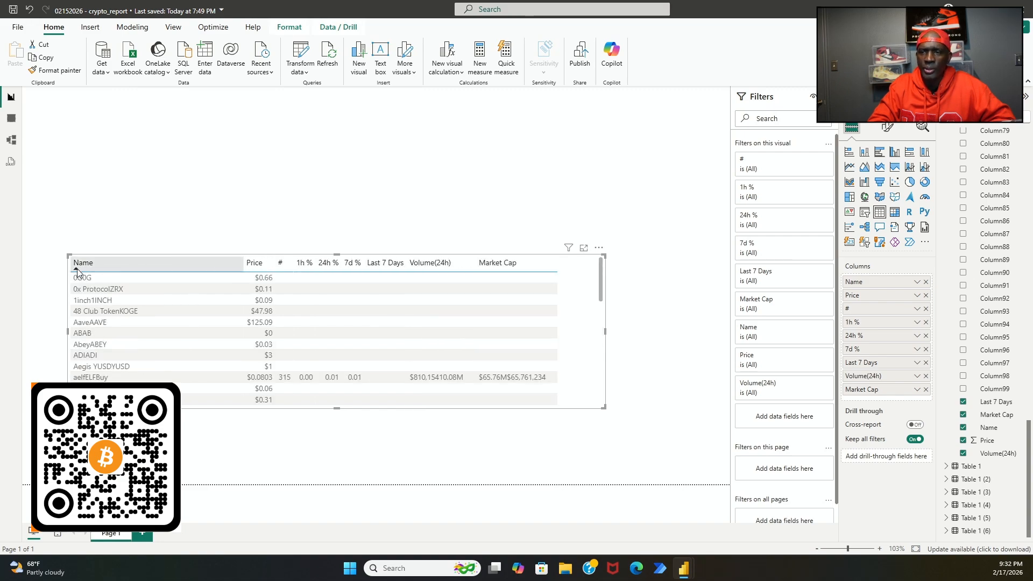
click(250, 273)
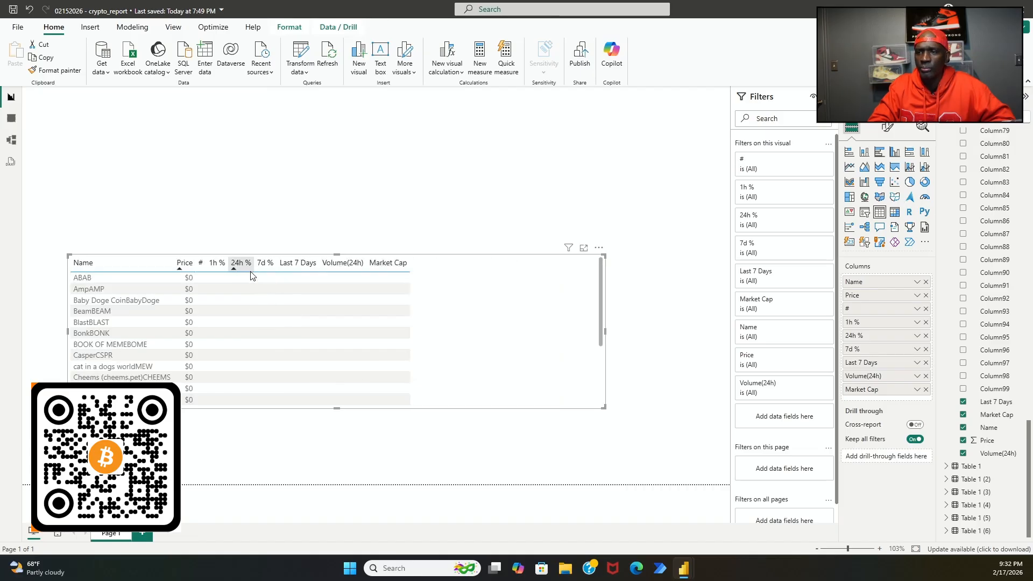
click(182, 269)
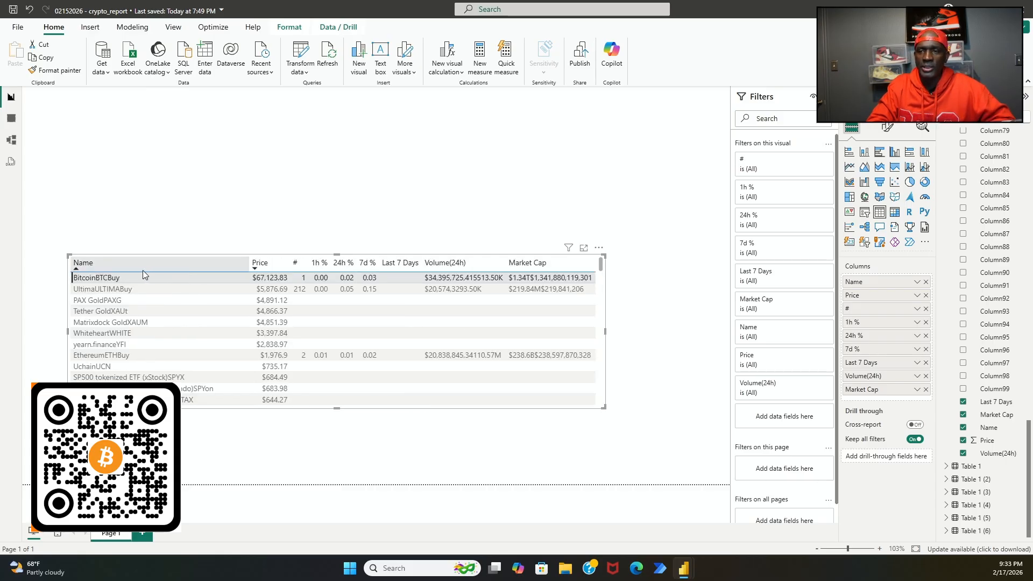
click(129, 275)
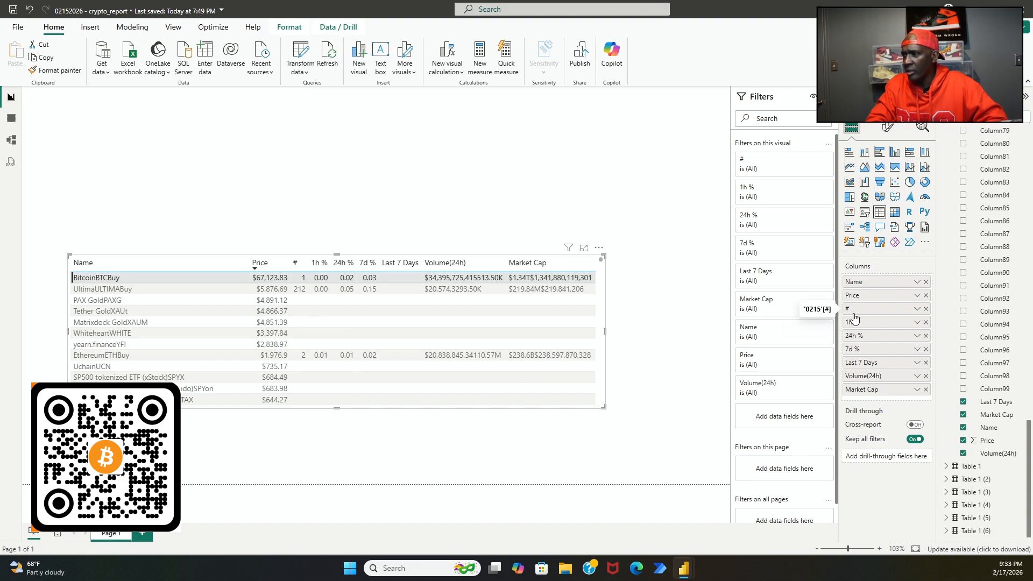
Make # the first column of the crypto table and sort the table by # in ascending order.
drag(853, 310, 863, 282)
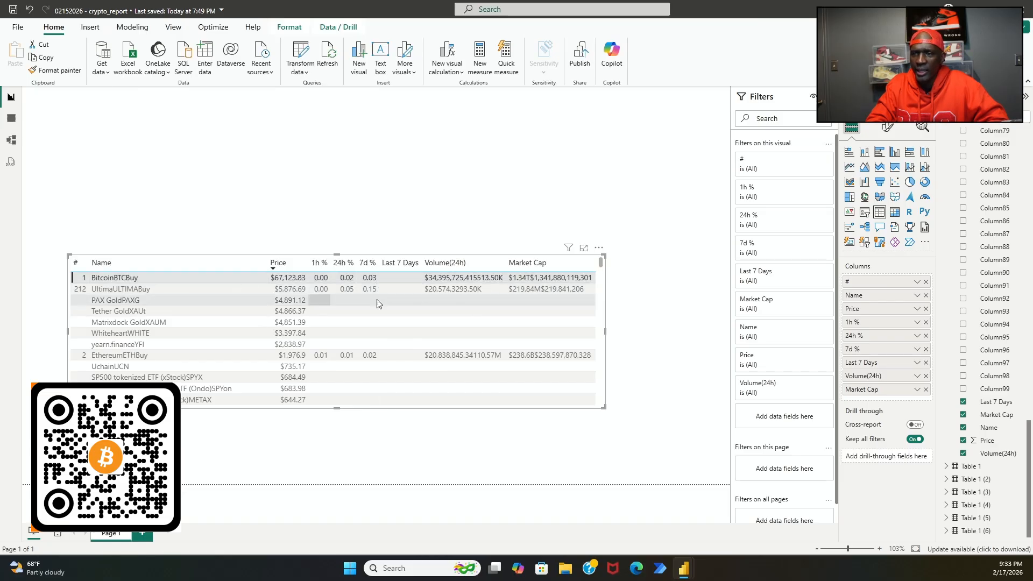
click(78, 271)
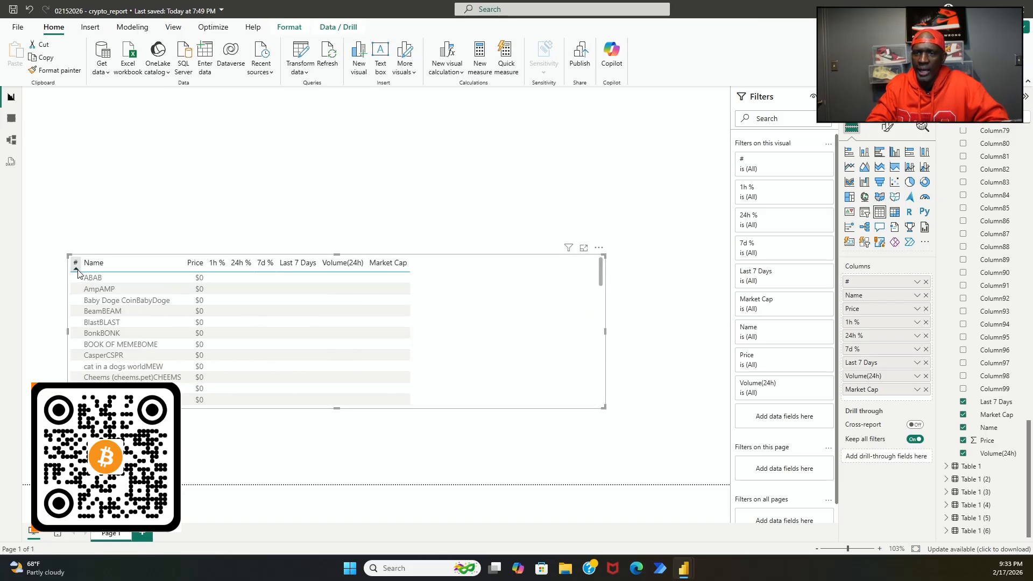
click(77, 268)
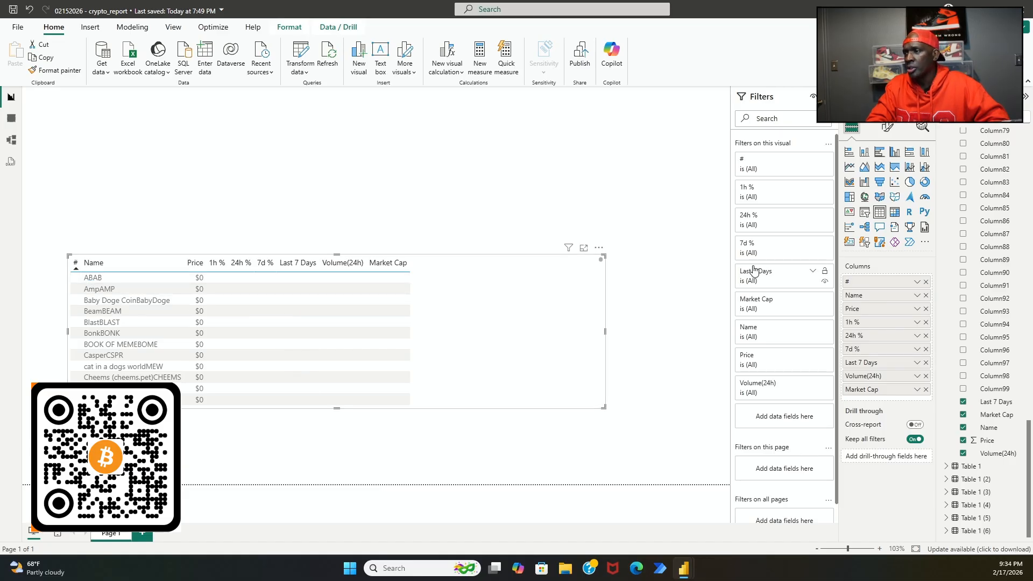
Filter the table's # field with basic filtering, selecting all values except (Blank).
click(813, 162)
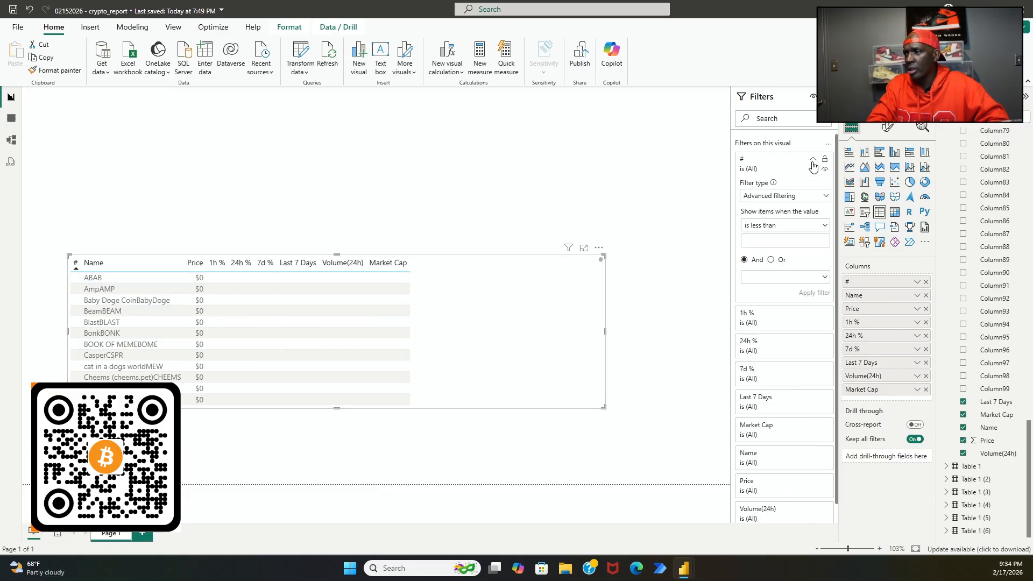
click(827, 200)
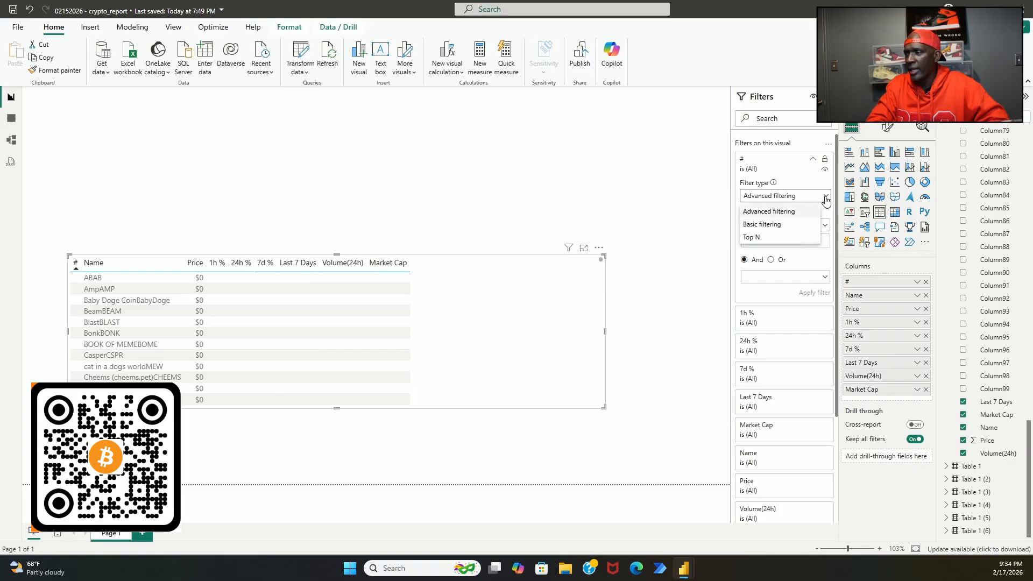
click(777, 230)
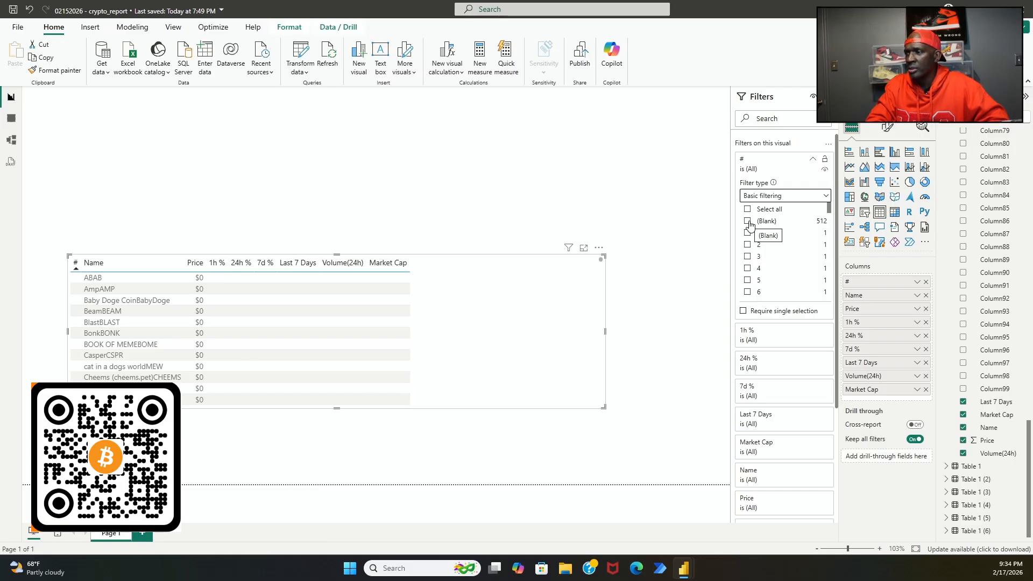
click(748, 209)
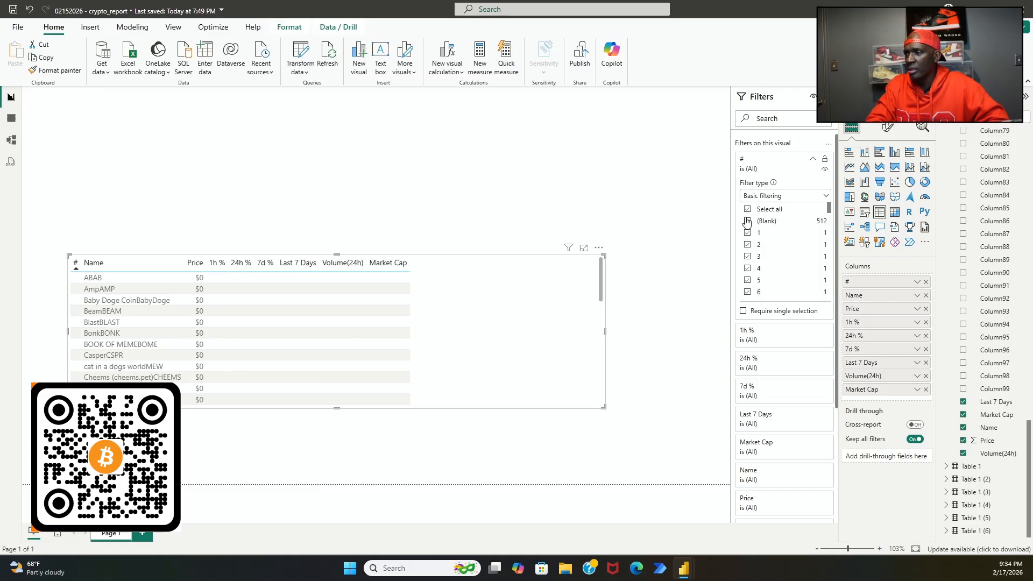
click(748, 221)
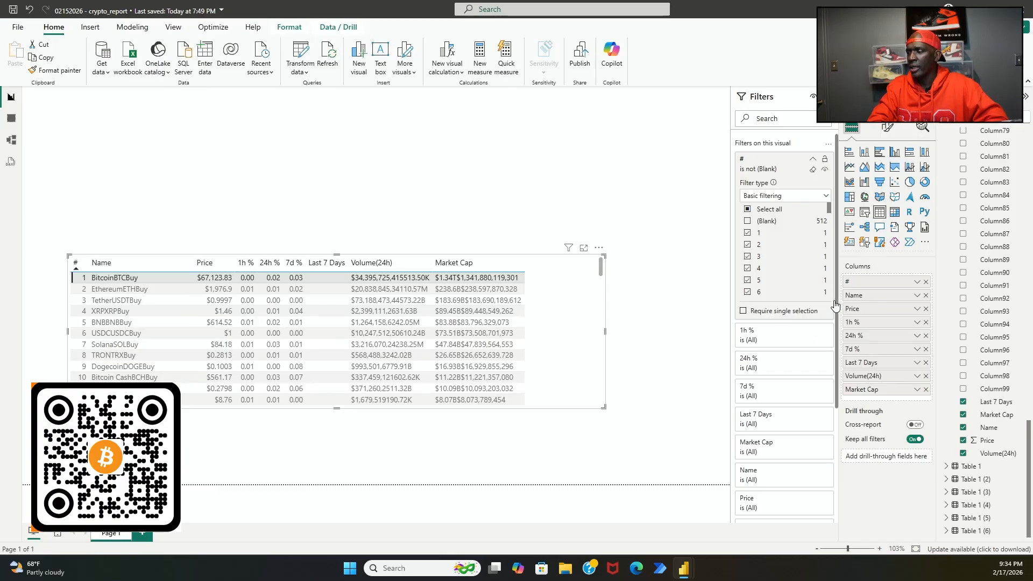
Rename the table's # column to ID for this visual.
double_click(854, 285)
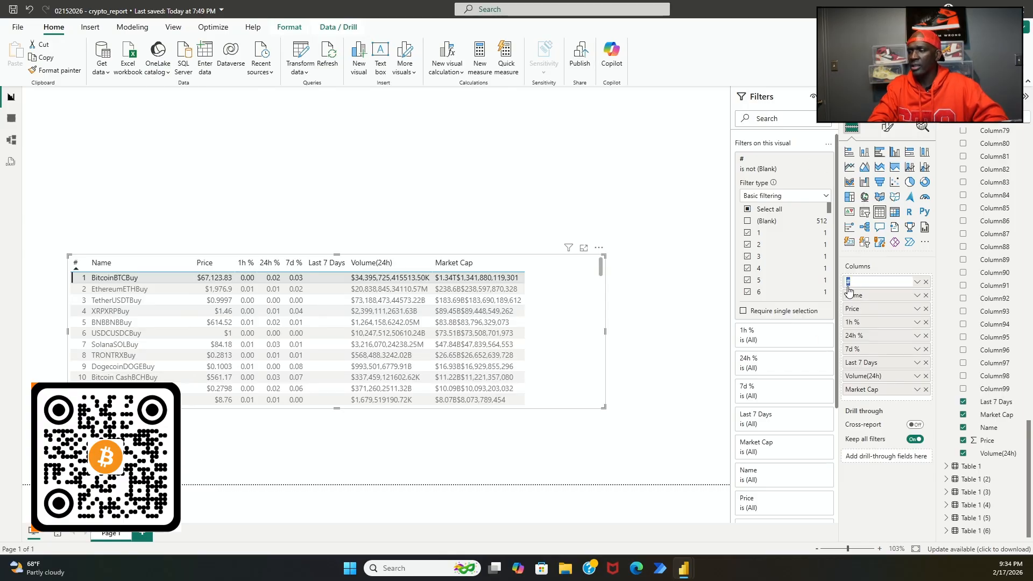
text(ID)
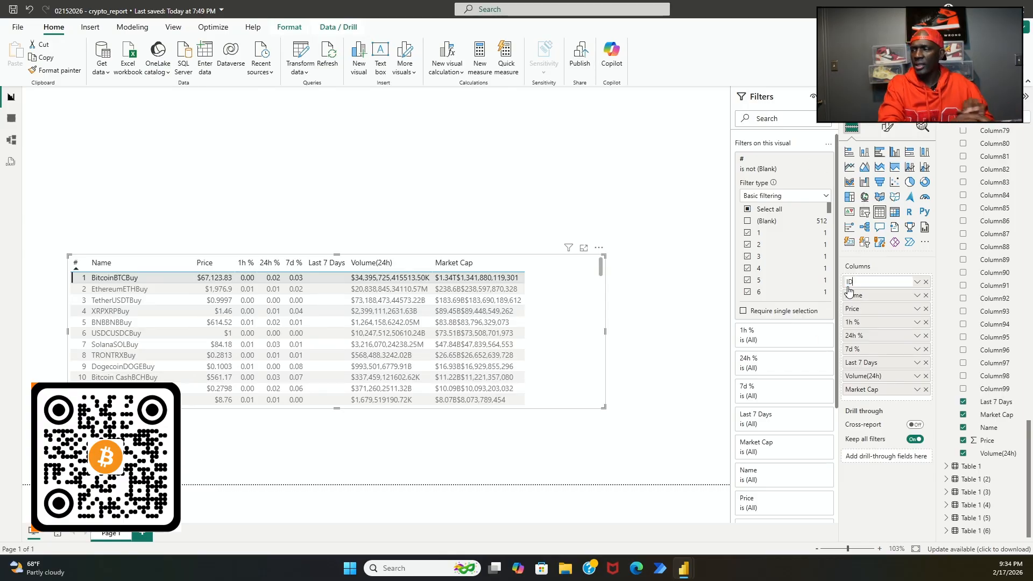
click(942, 261)
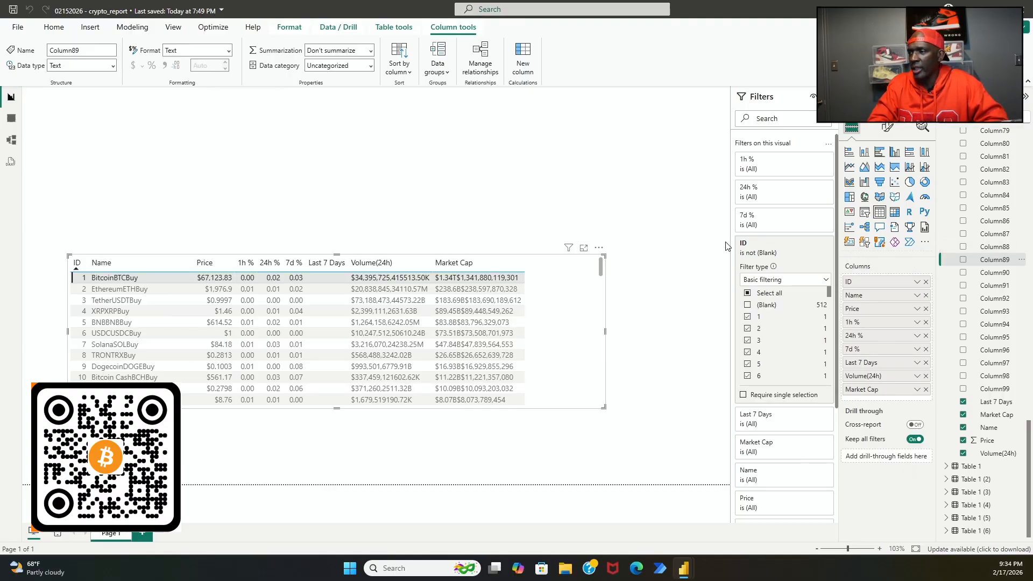
click(676, 210)
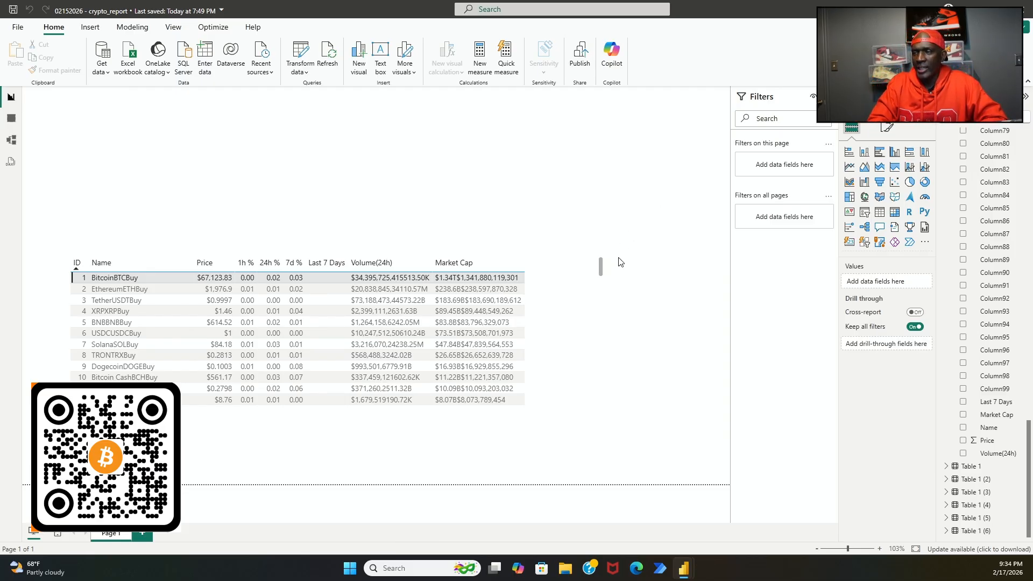
Move the crypto table to the lower part of the report page and collapse the Filters pane.
drag(559, 363, 537, 422)
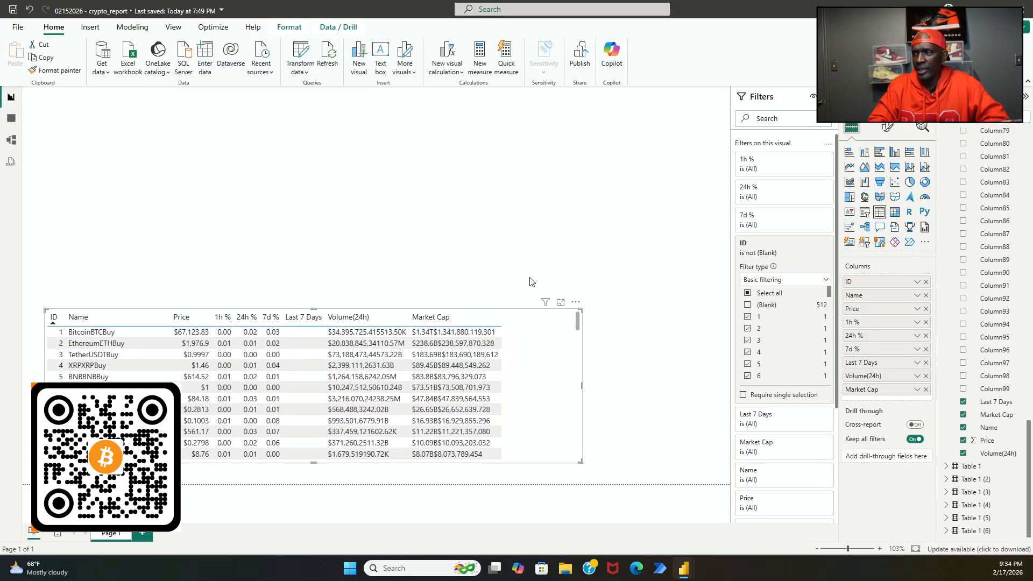
click(551, 270)
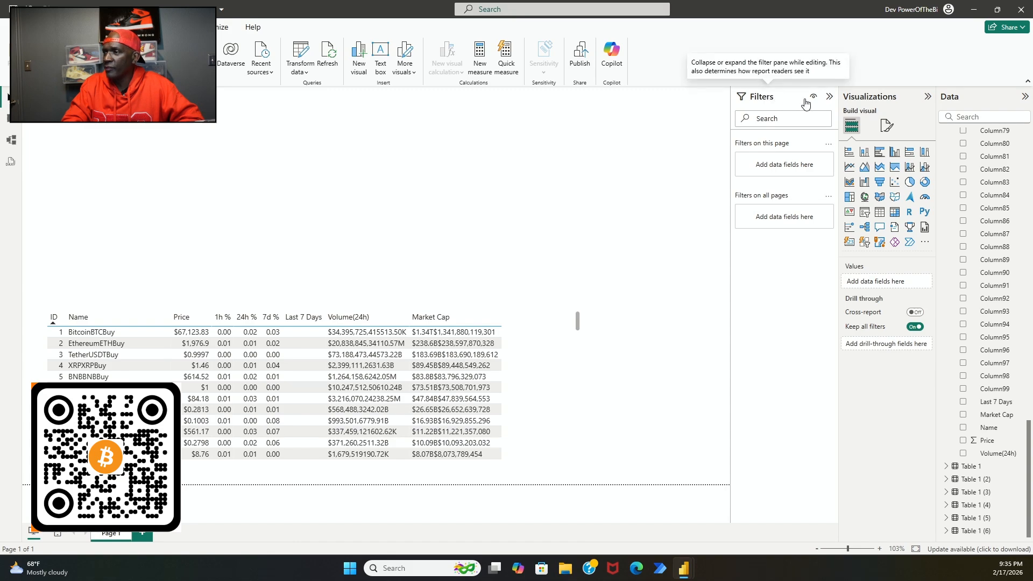
click(832, 99)
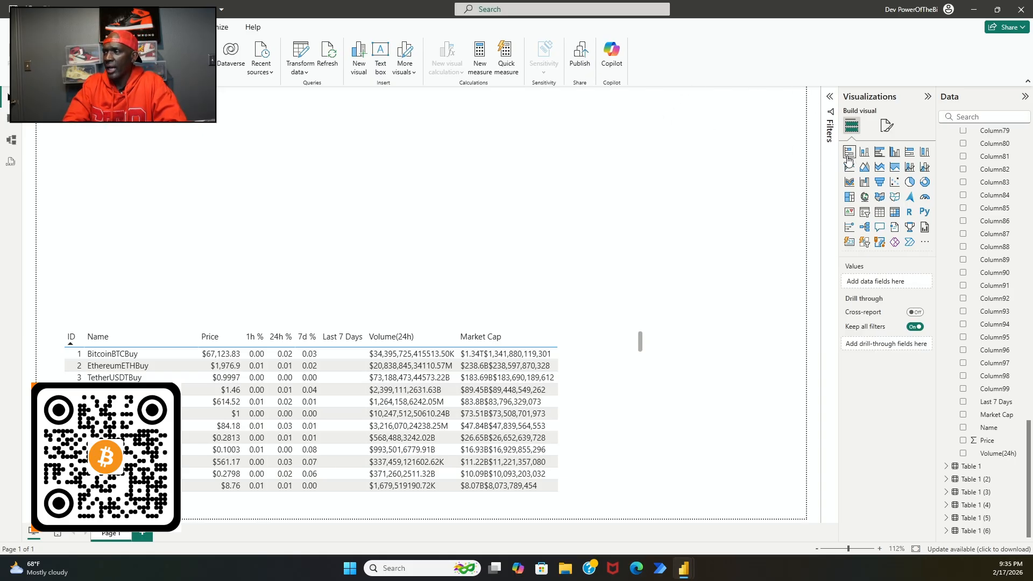
Add a clustered column chart above the table, with Name on the X-axis and Price on the Y-axis.
click(893, 153)
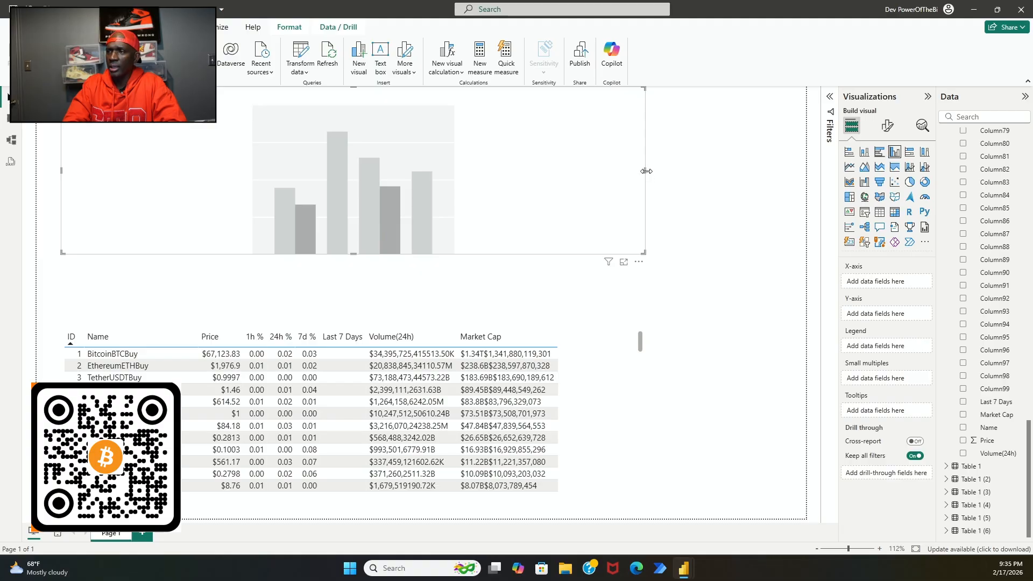
drag(645, 172, 518, 233)
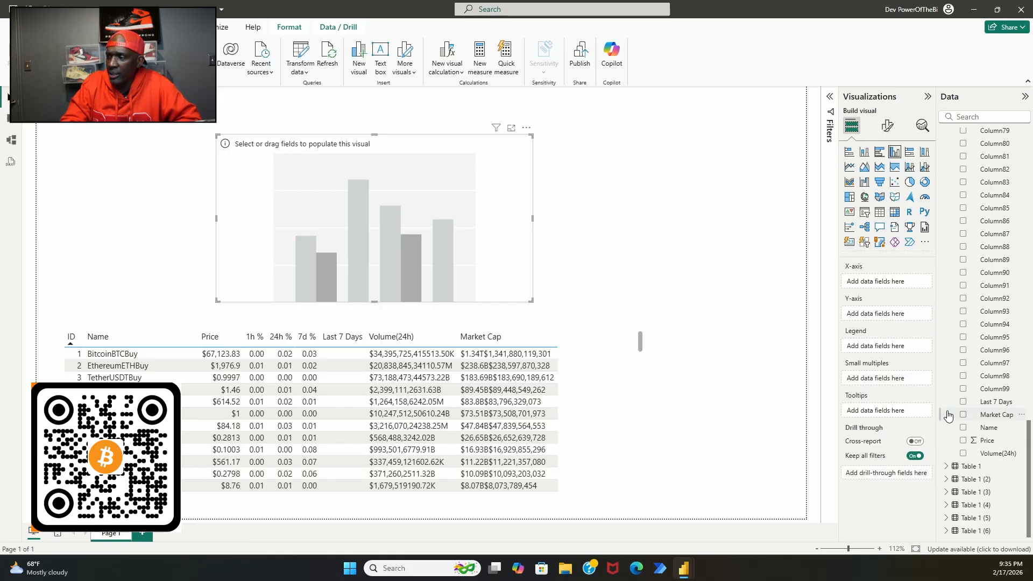
scroll(964, 431, up, 3)
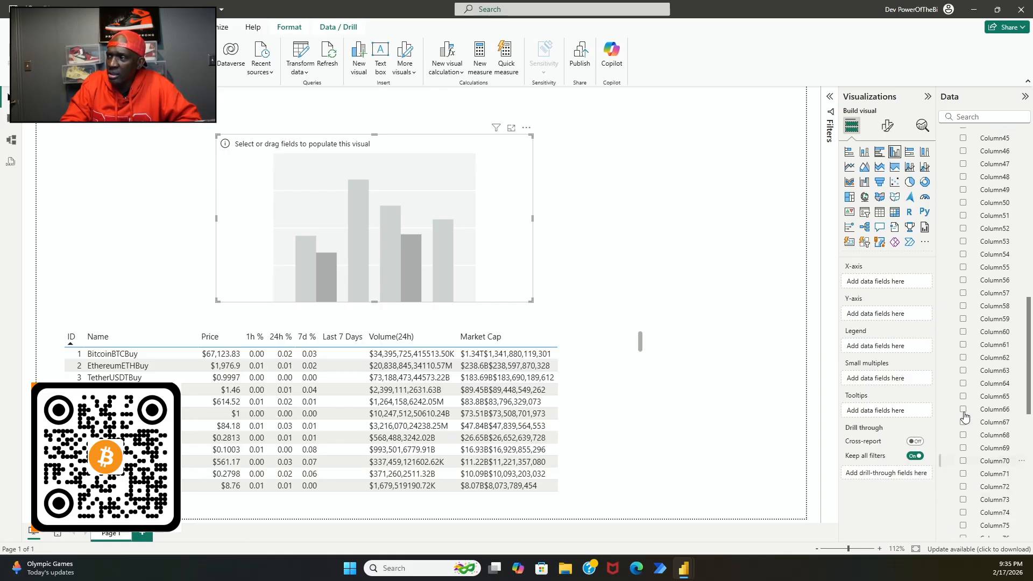
scroll(965, 432, down, 3)
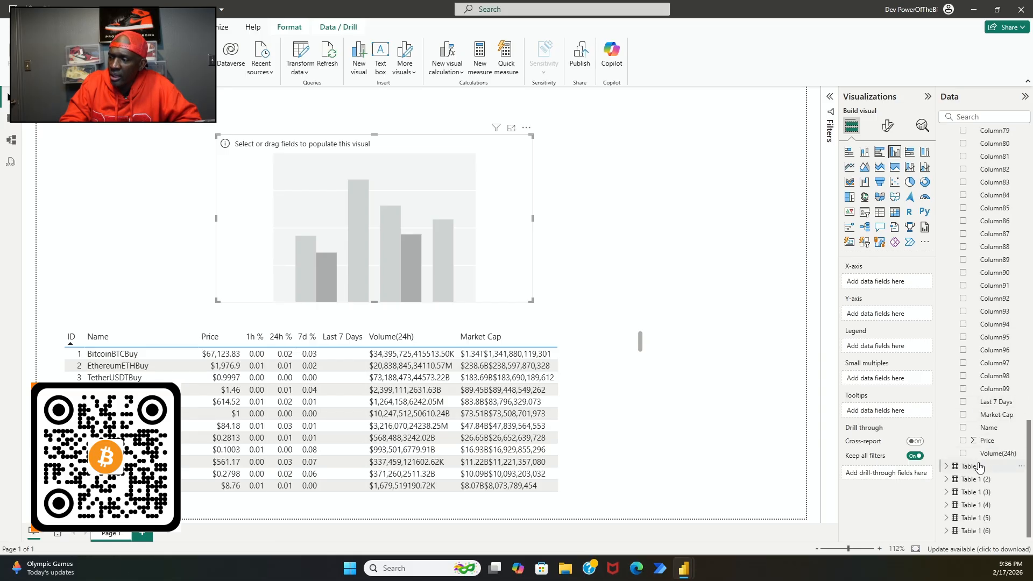
drag(991, 431, 905, 288)
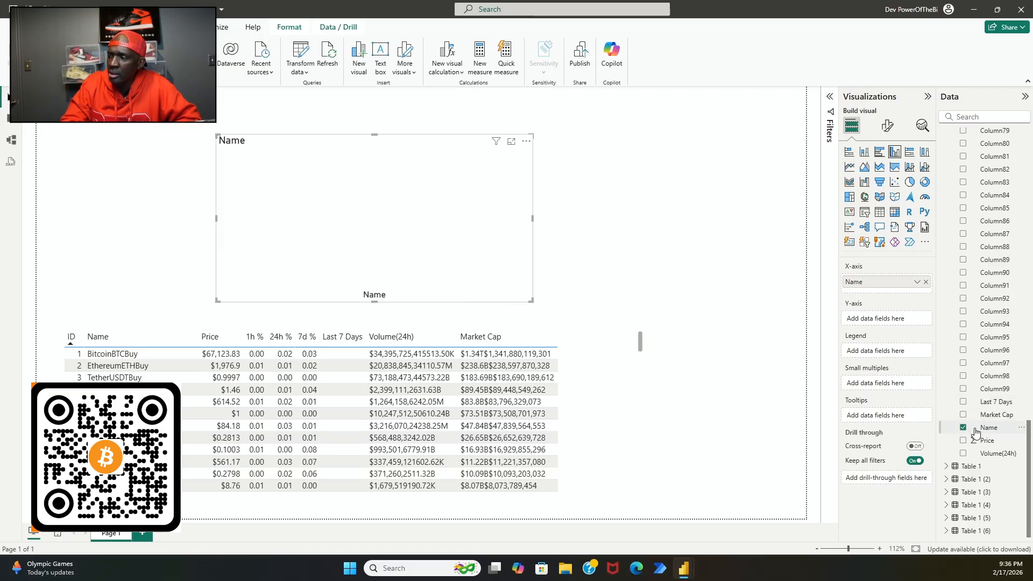
drag(975, 440, 887, 319)
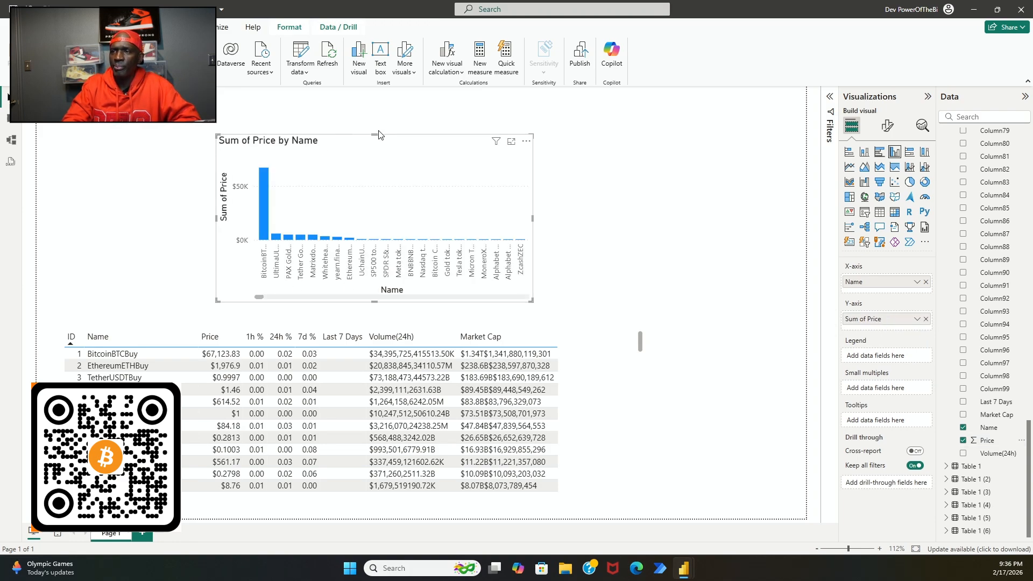
Enlarge the column chart upward and widen it to nearly reach the right edge of the report page.
drag(376, 133, 381, 102)
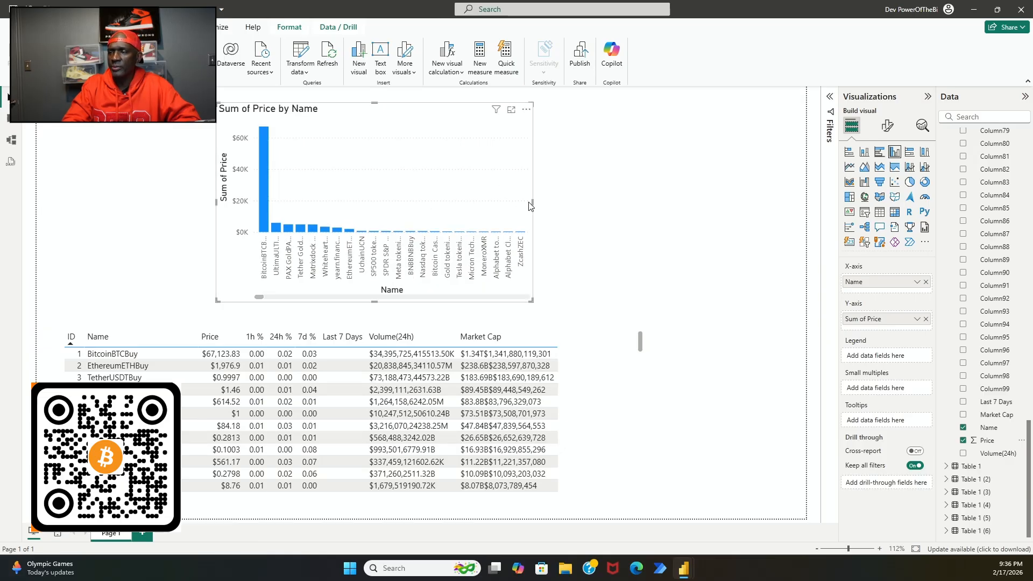
drag(532, 203, 663, 215)
drag(702, 256, 776, 271)
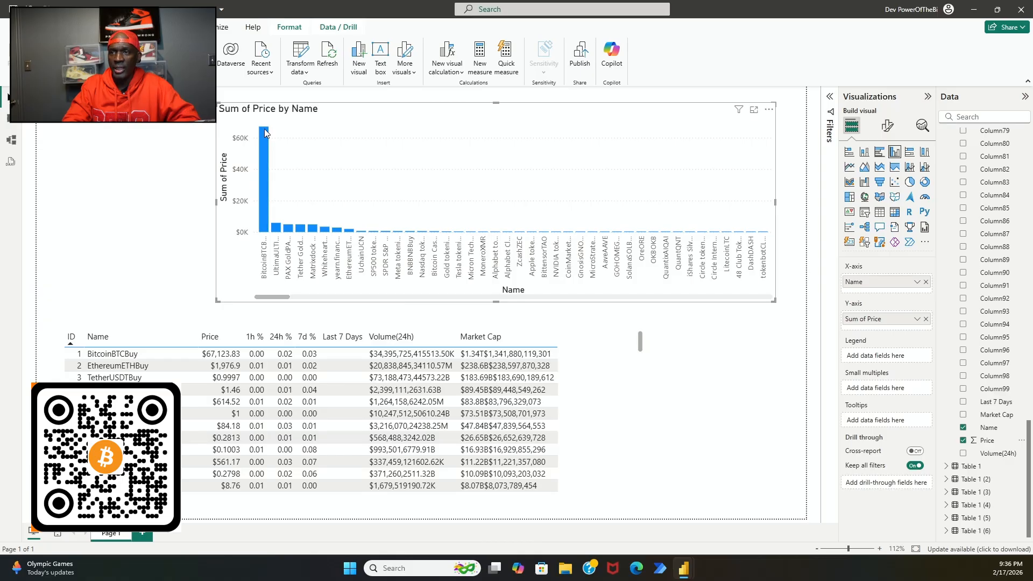
mouse_move(264, 132)
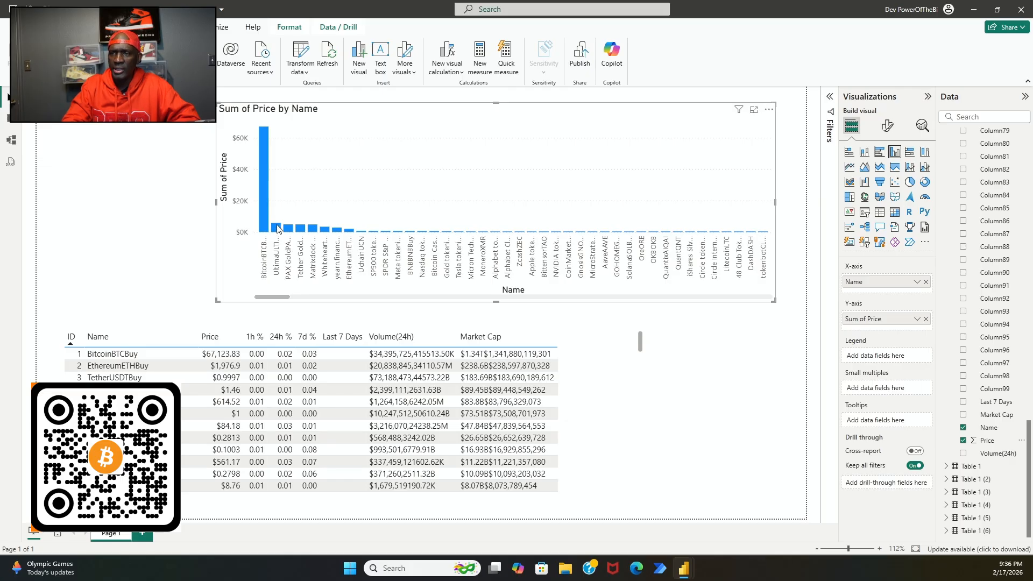
mouse_move(278, 229)
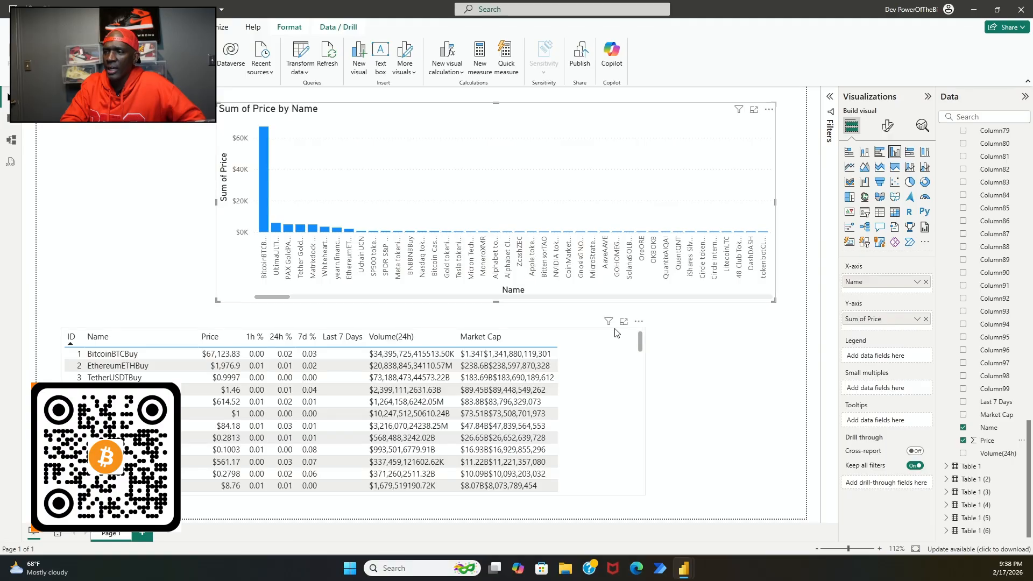
click(690, 357)
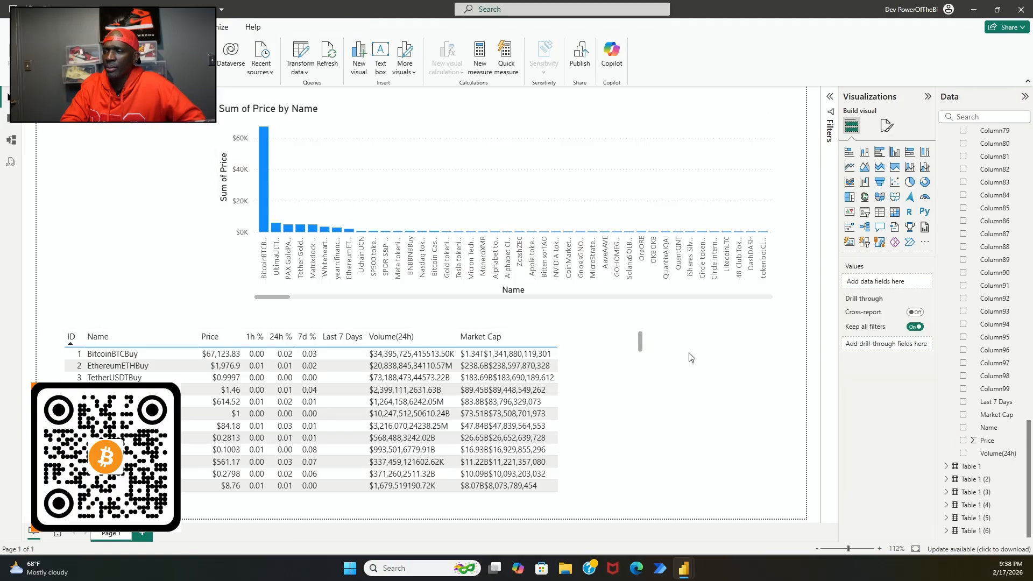
click(680, 301)
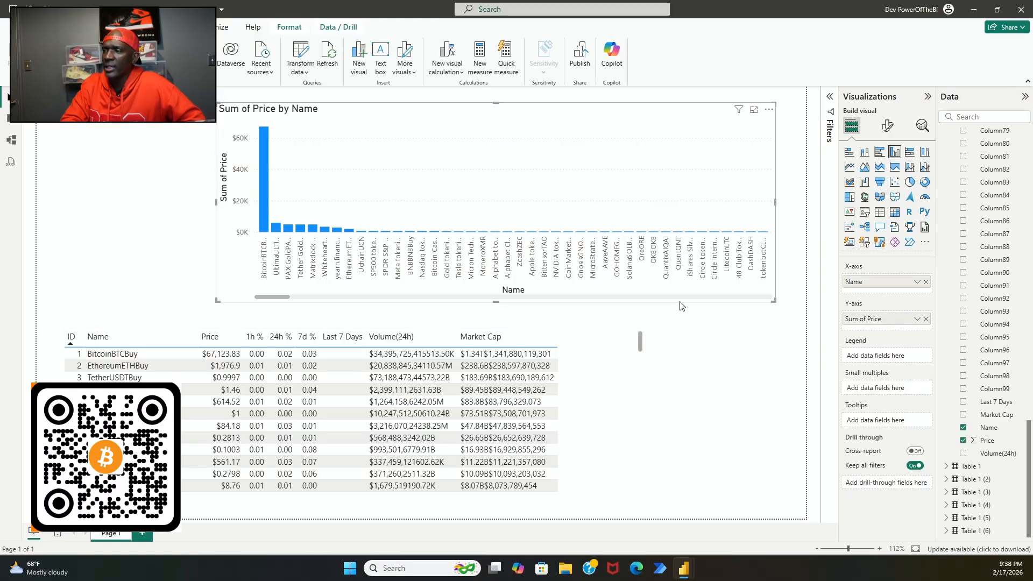
Expand the column chart's Name filter and try the Advanced filtering type with its condition choices.
click(830, 100)
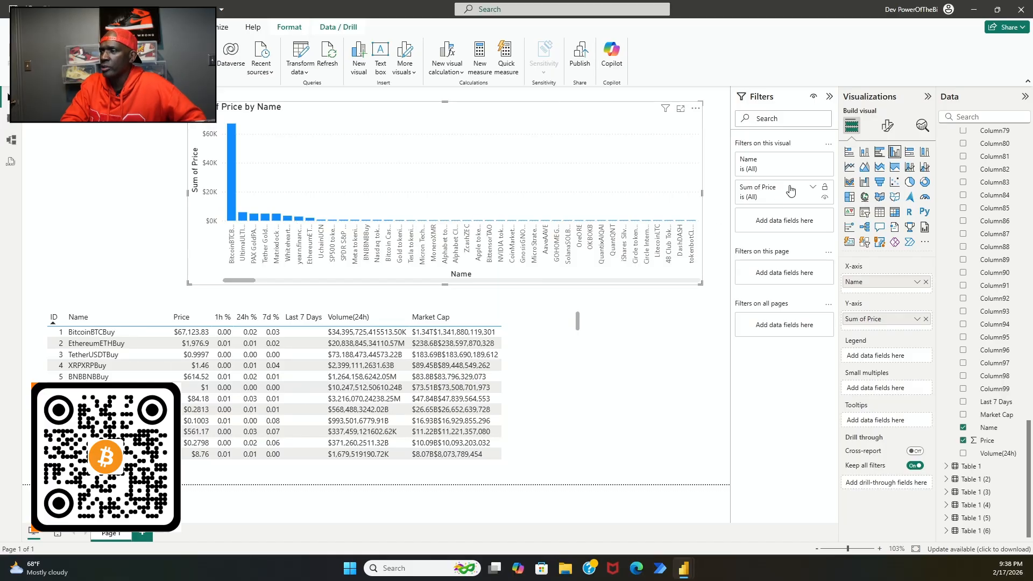
click(814, 161)
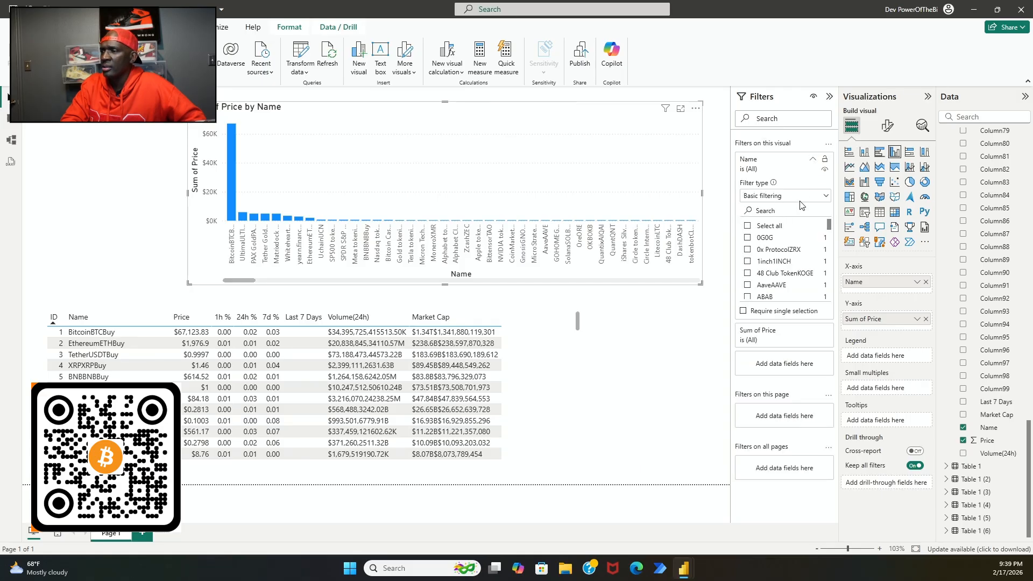
click(825, 197)
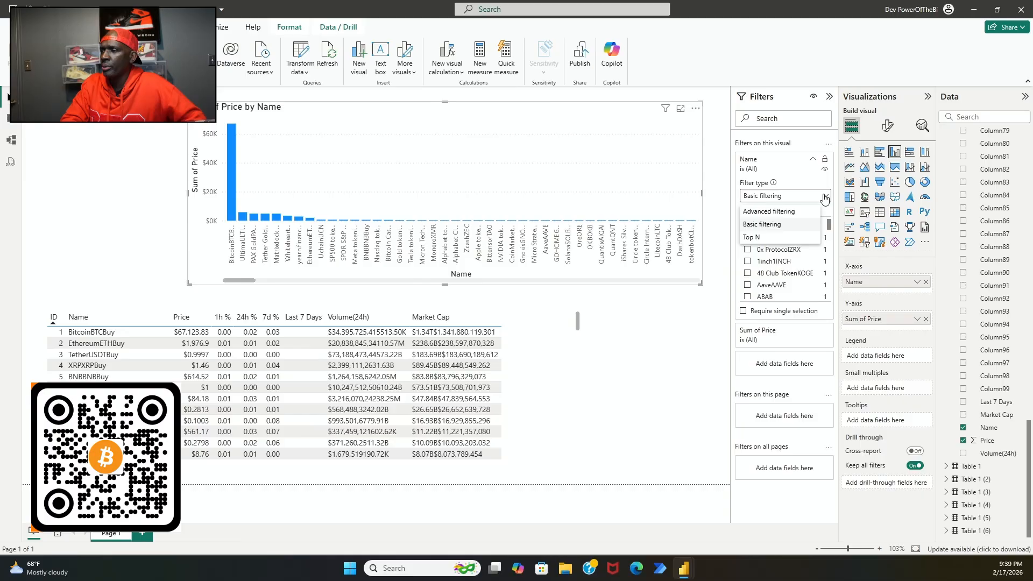
click(791, 212)
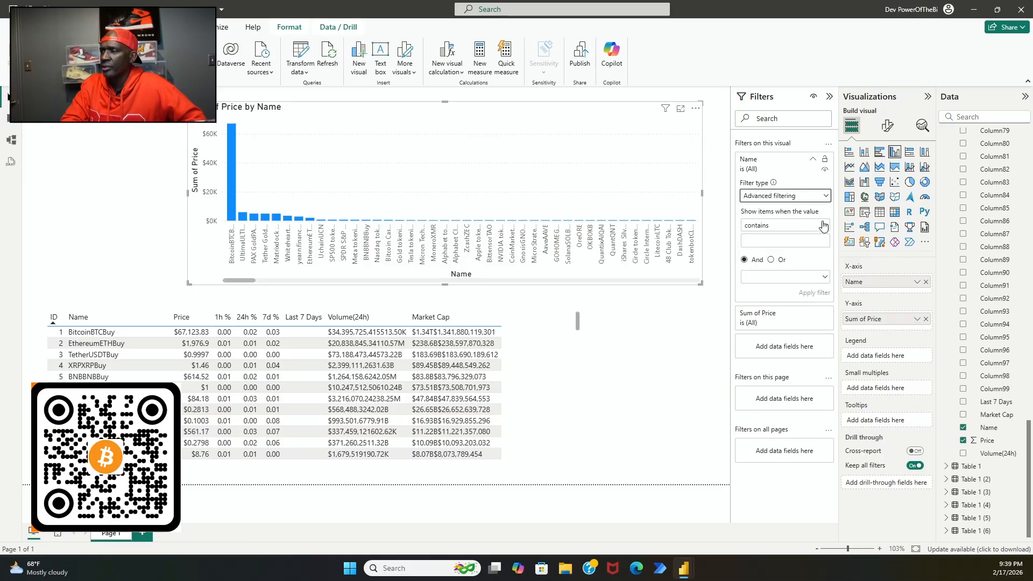
click(823, 226)
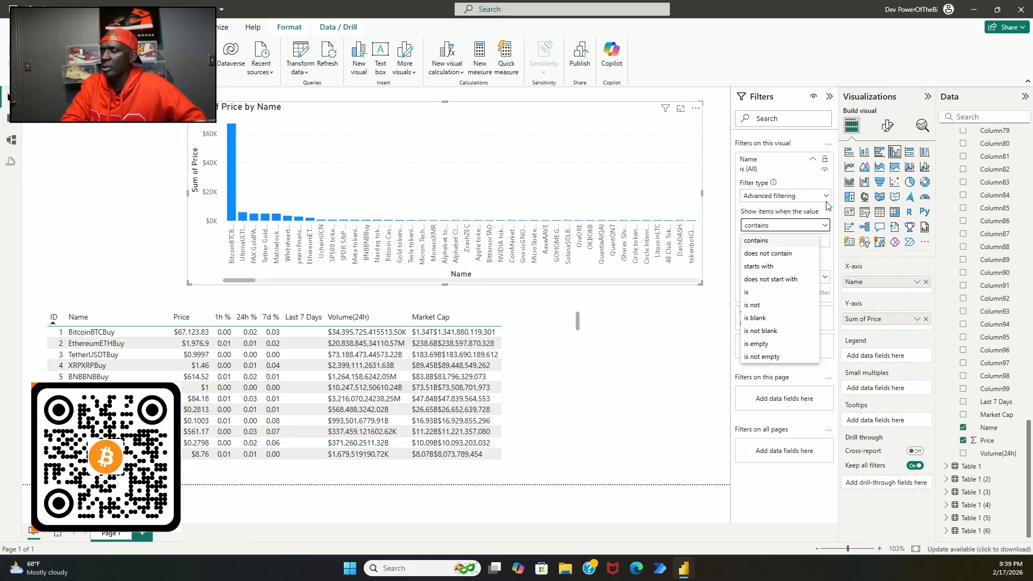
click(827, 207)
Apply a Top N filter to the column chart's Name field, showing the top 8 by Sum of Price.
click(827, 200)
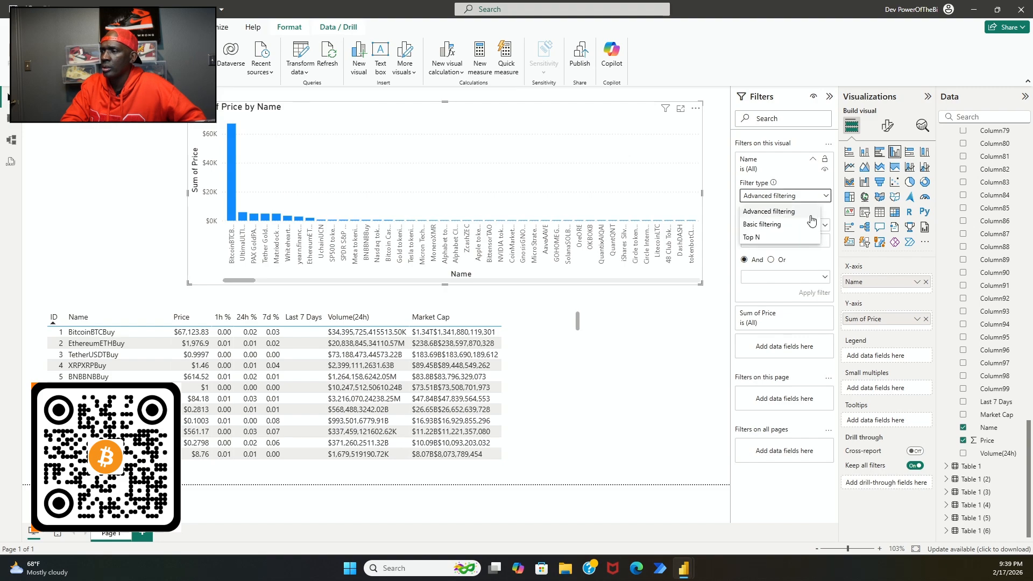
click(783, 238)
click(798, 224)
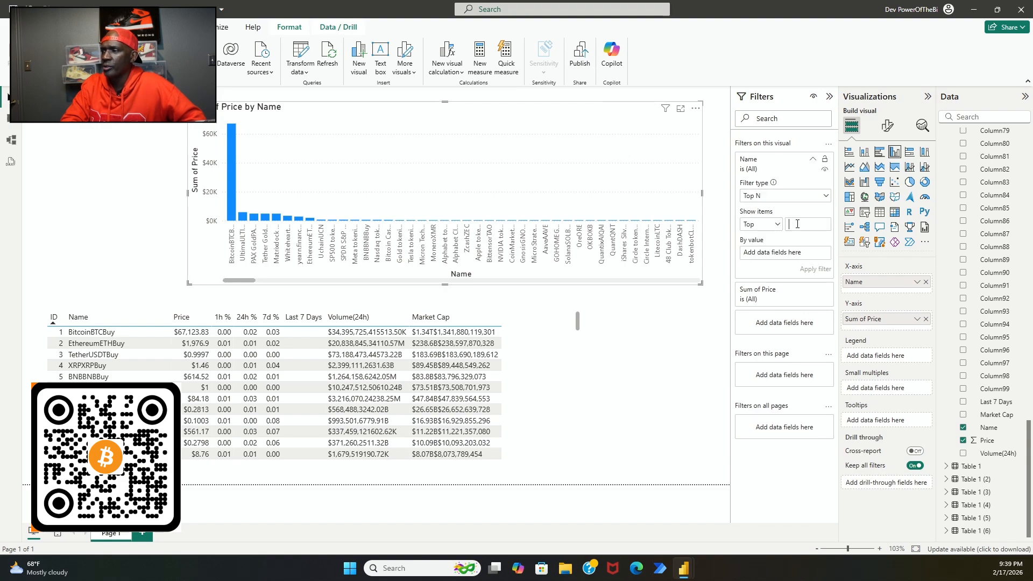
text(8)
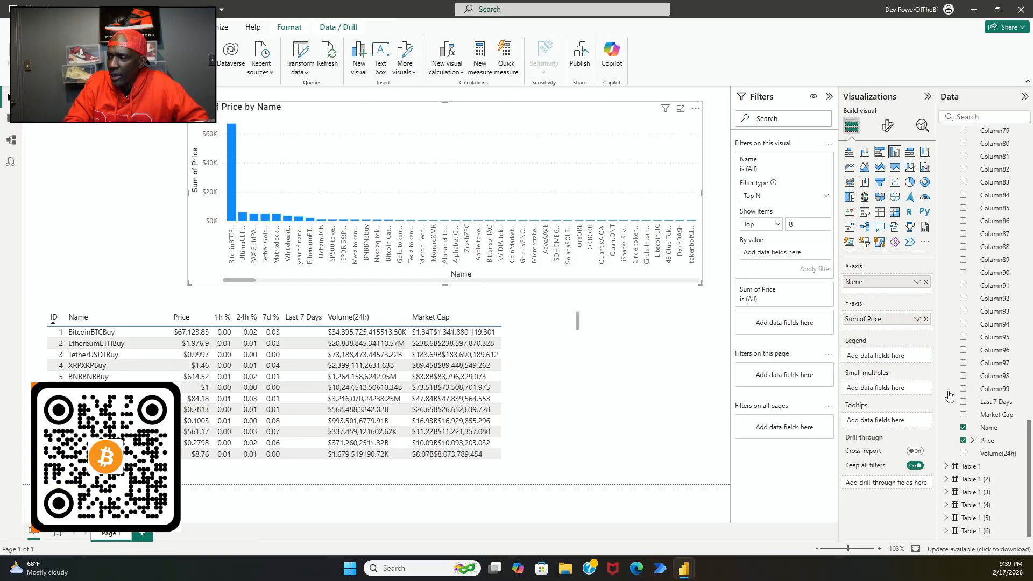
drag(984, 441, 803, 262)
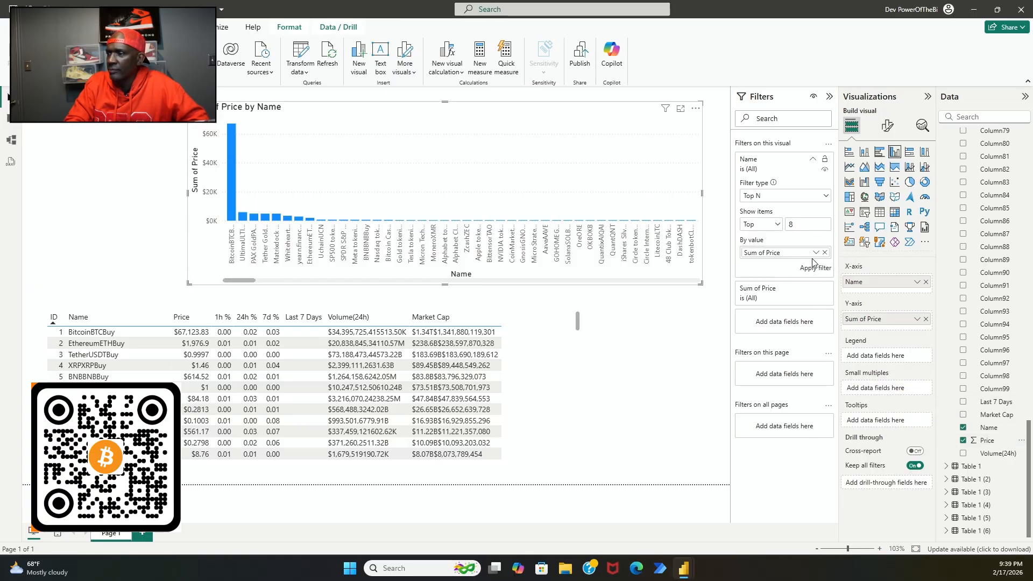
click(816, 268)
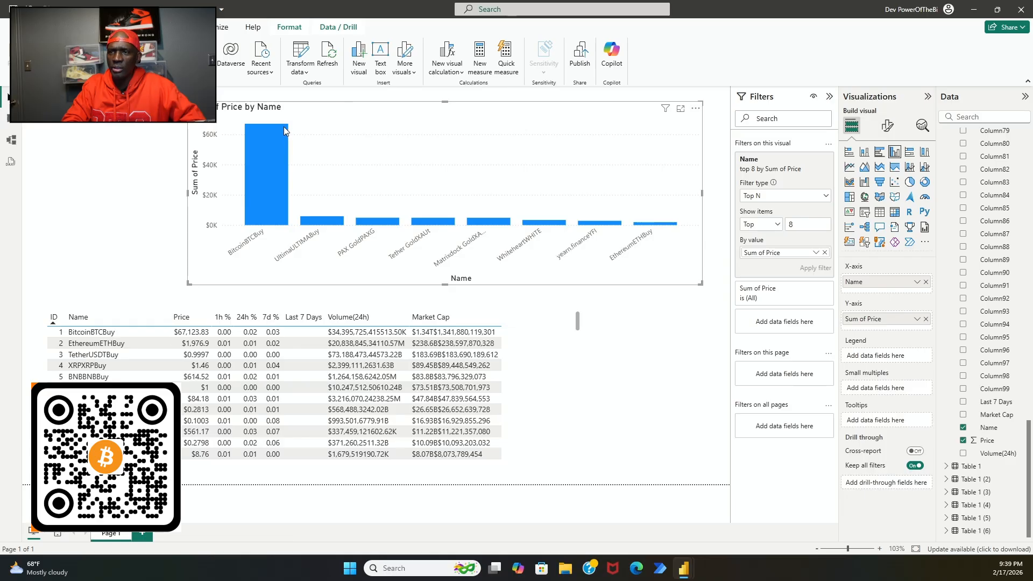
Clear the crypto table's ID filter and select all ID values, including blanks.
mouse_move(283, 129)
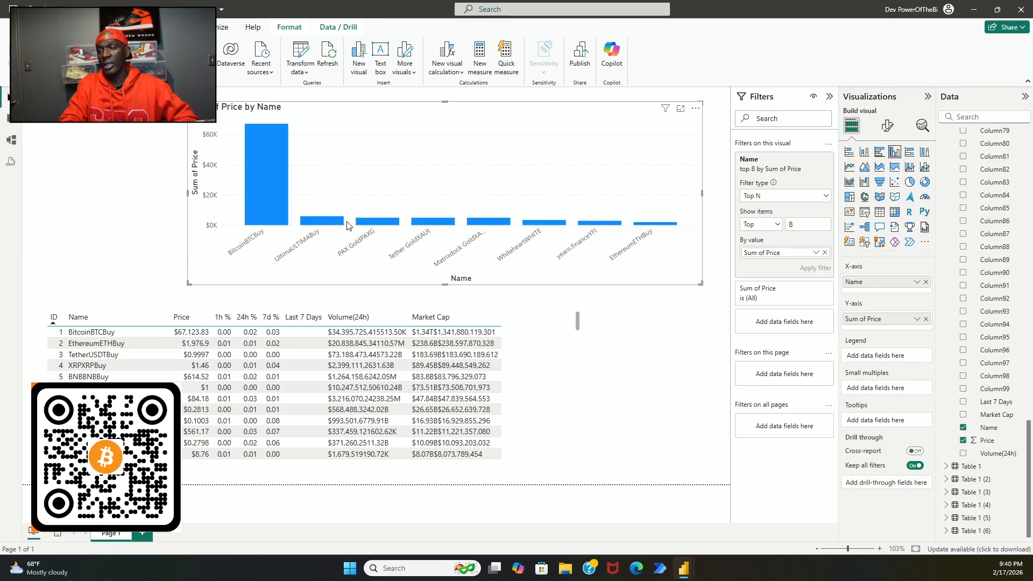
mouse_move(343, 230)
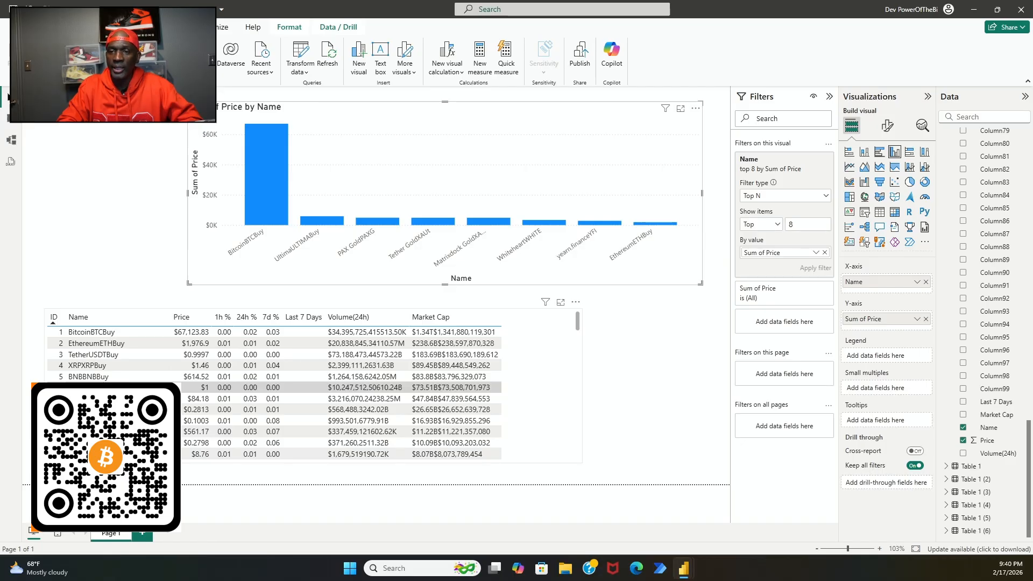
click(107, 388)
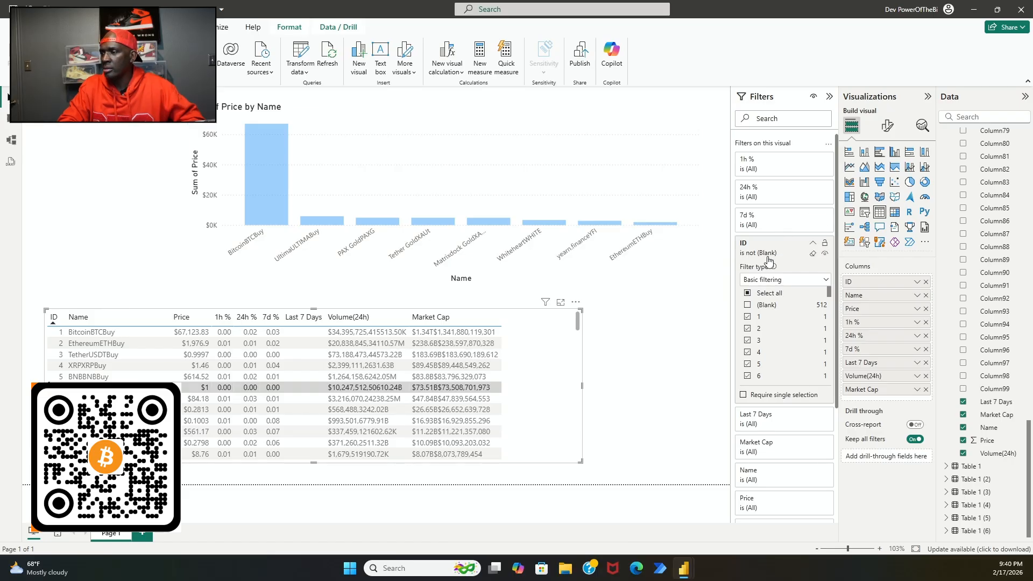
click(813, 255)
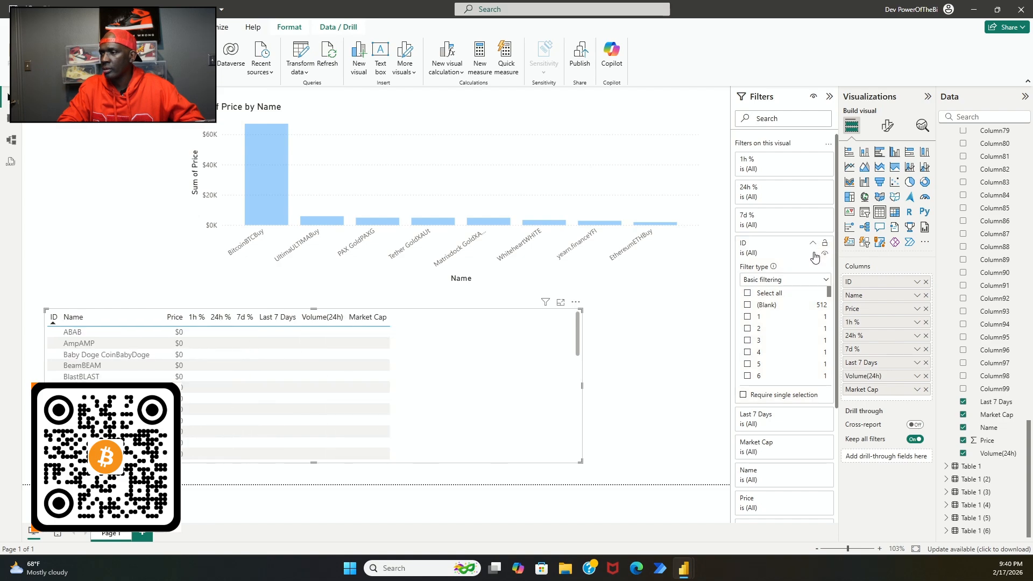
click(748, 294)
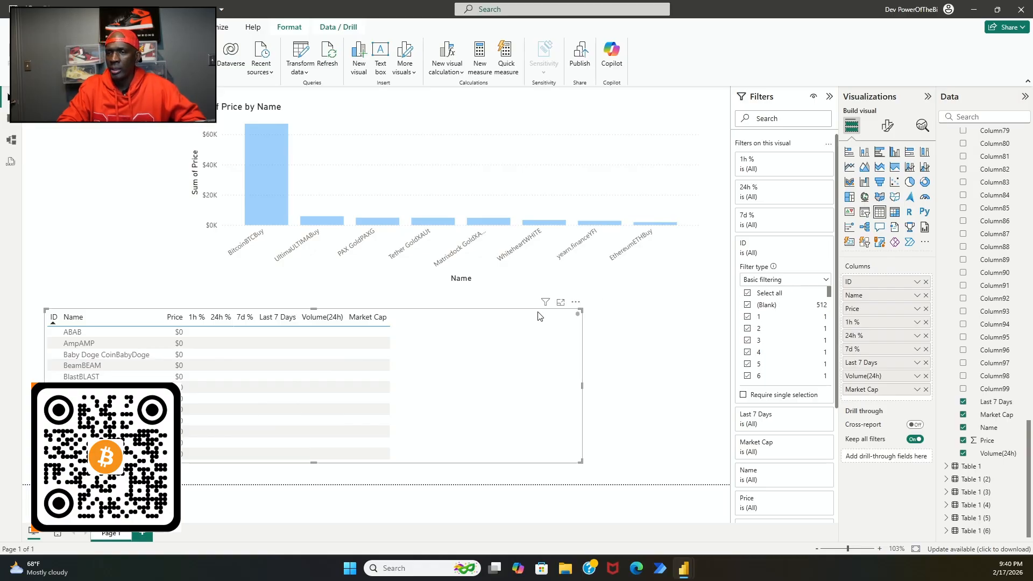
Clear the top 8 filter on Name from the column chart.
click(632, 330)
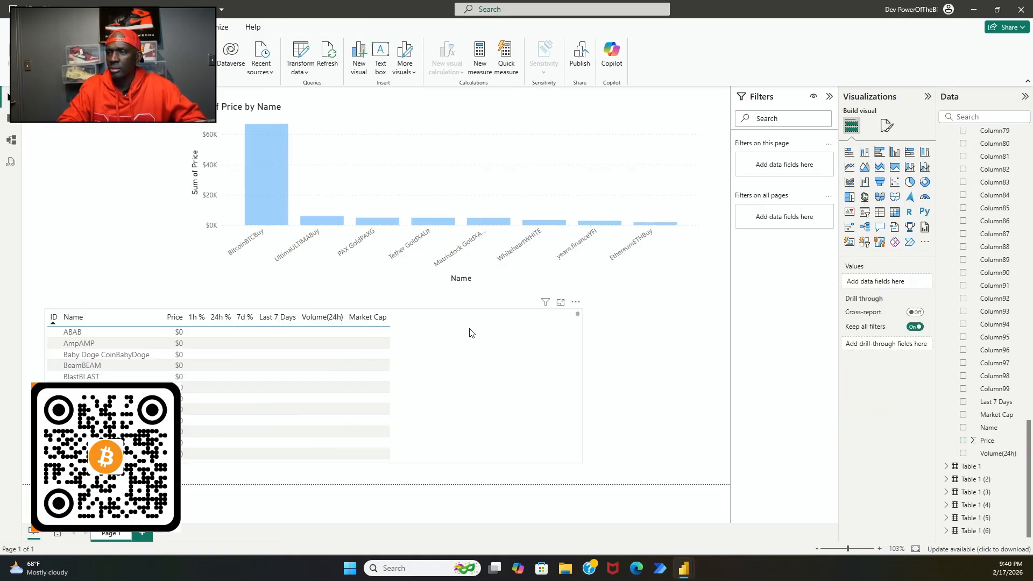
click(136, 355)
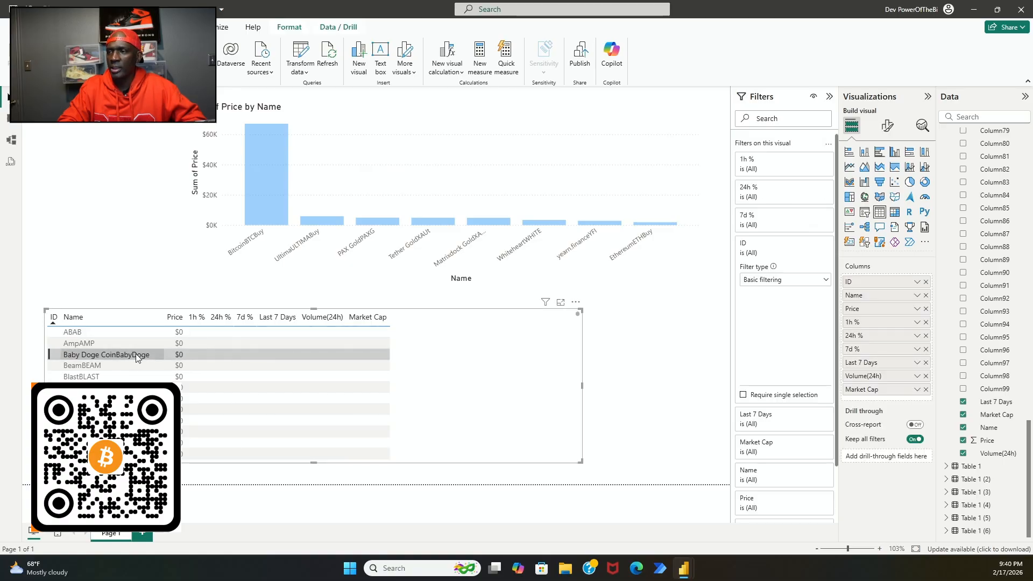
click(513, 268)
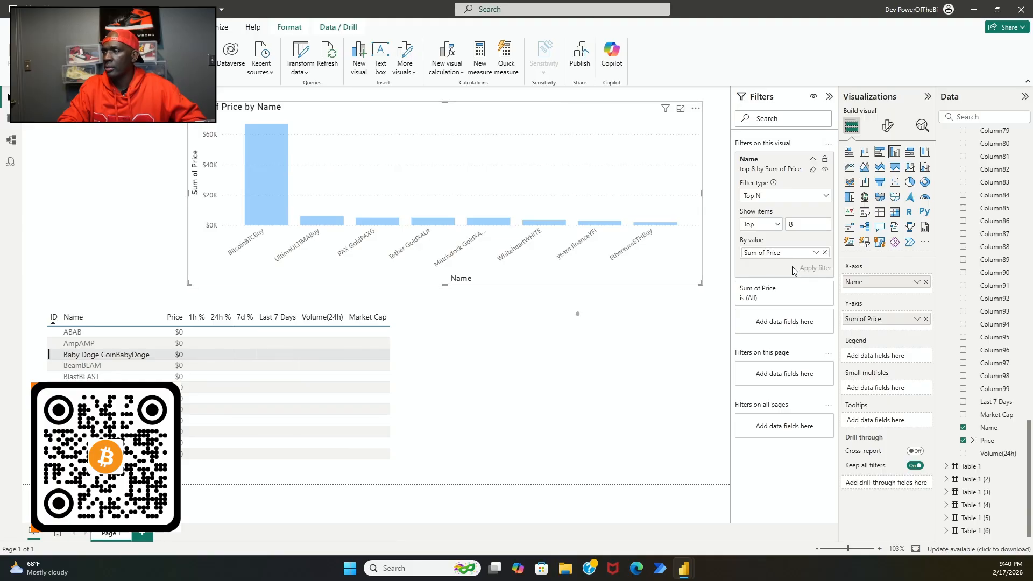
click(813, 170)
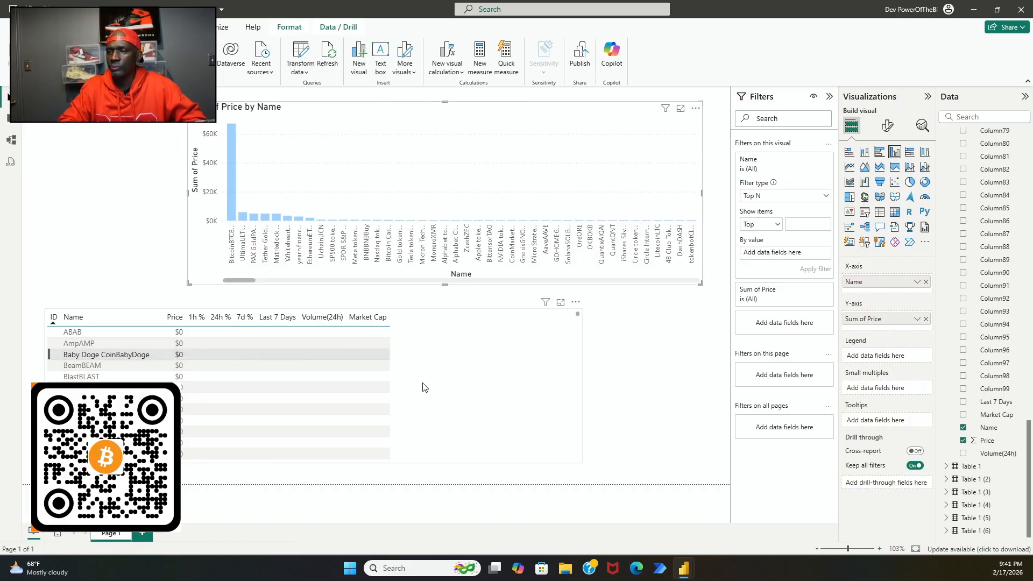
Select the BlastBLAST row in the table and examine further coin names along the column chart's X-axis.
click(655, 406)
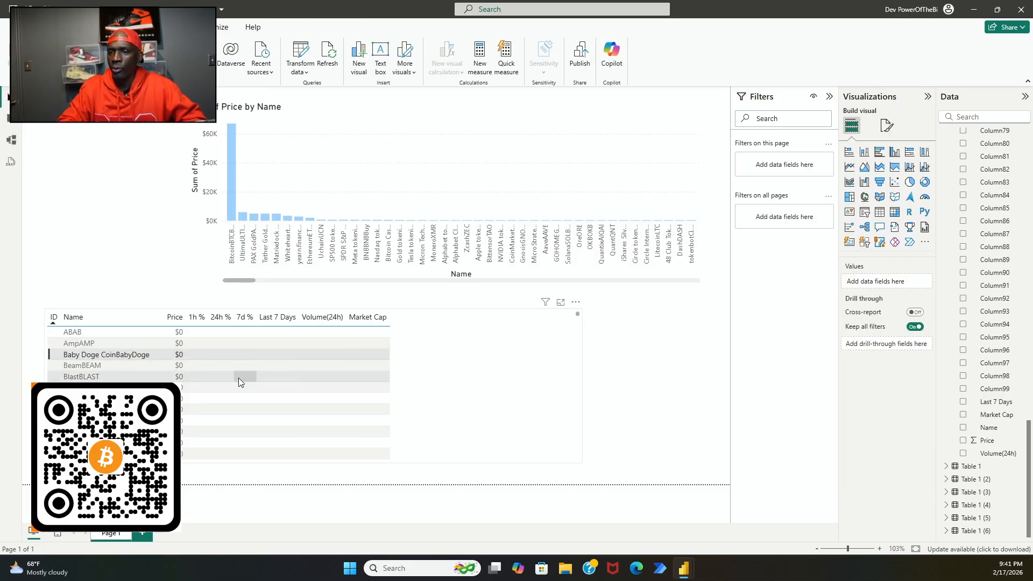
click(92, 378)
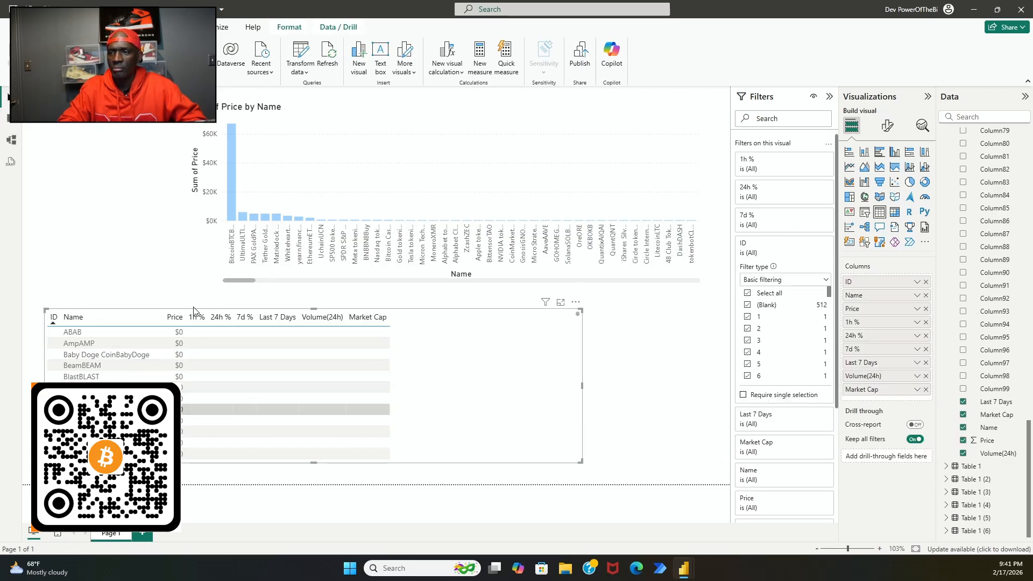
click(247, 282)
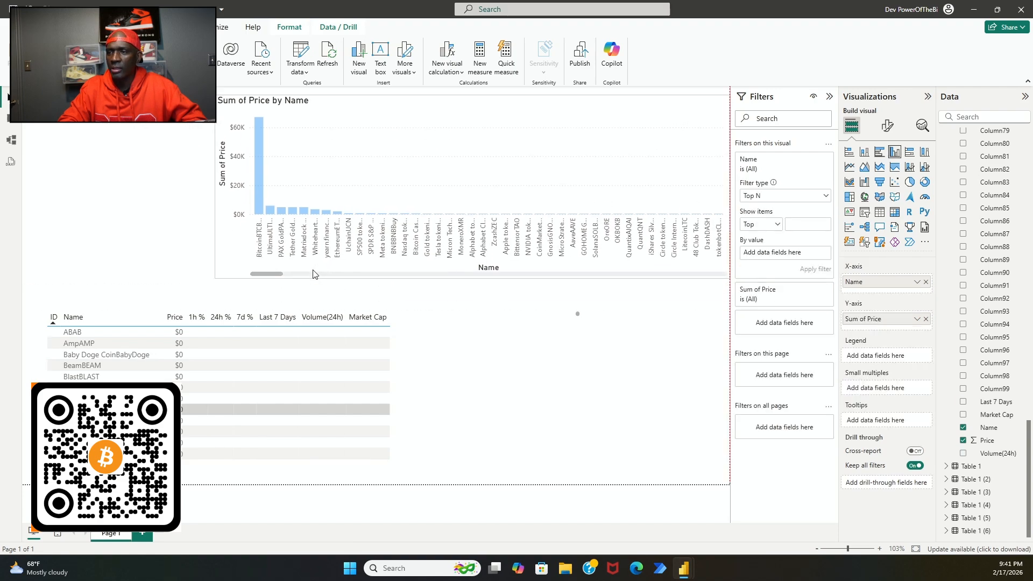
drag(283, 277, 360, 277)
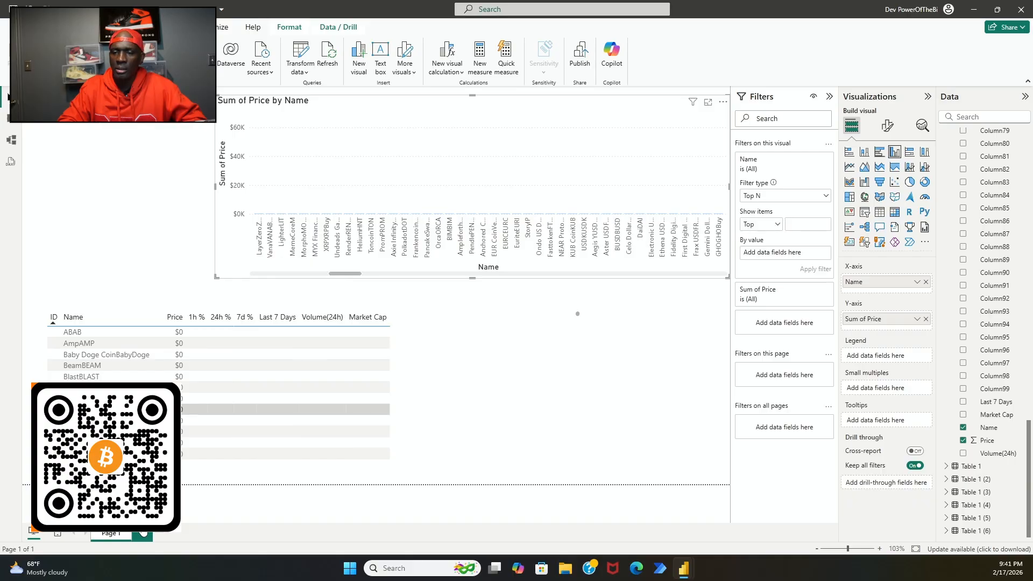
Add a second report page and return to Page 1.
click(144, 535)
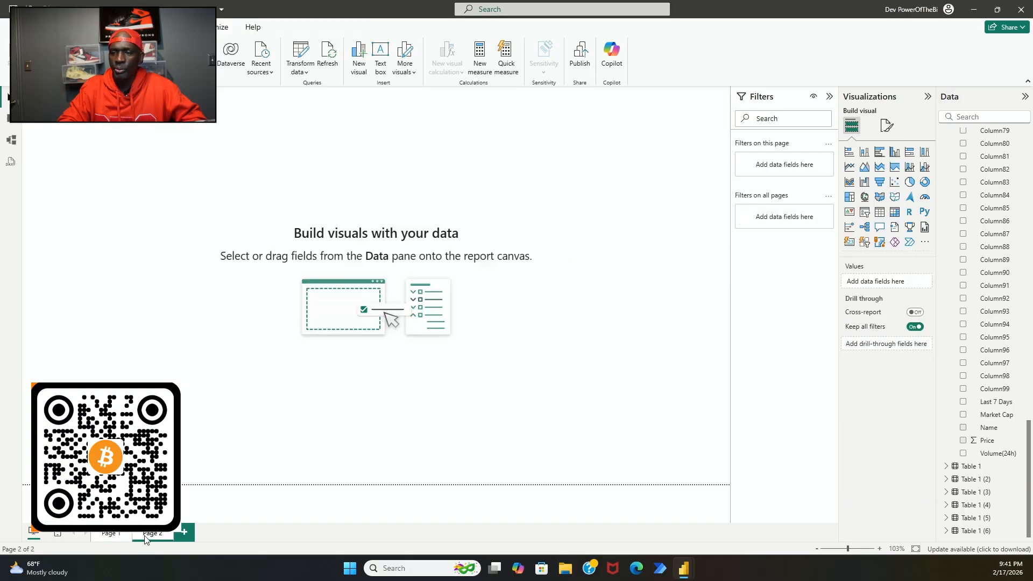
click(109, 536)
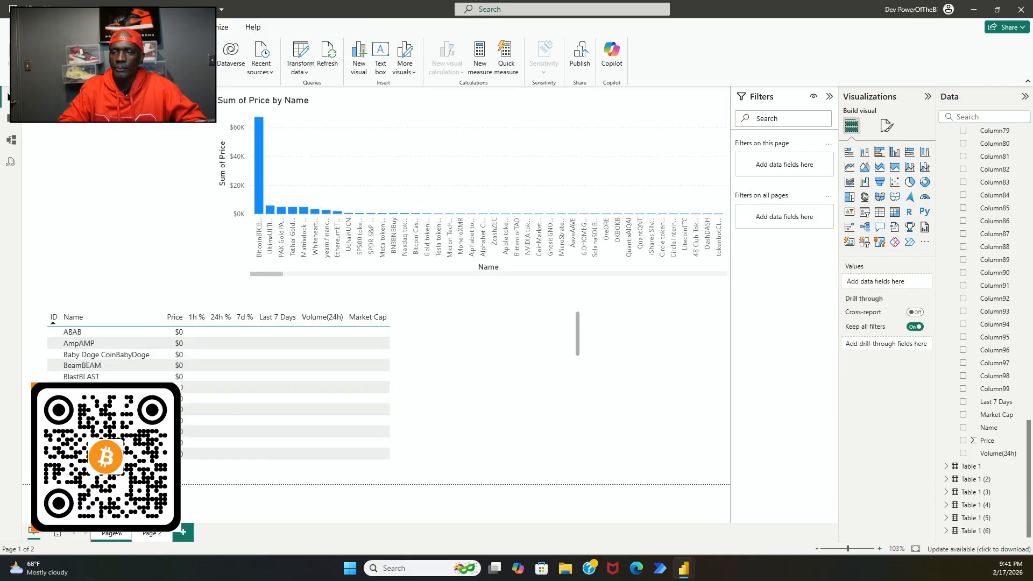
Cross-filter the table by the chart's Bitcoin column and by its SPDR S&P column, and clear the selection.
click(259, 210)
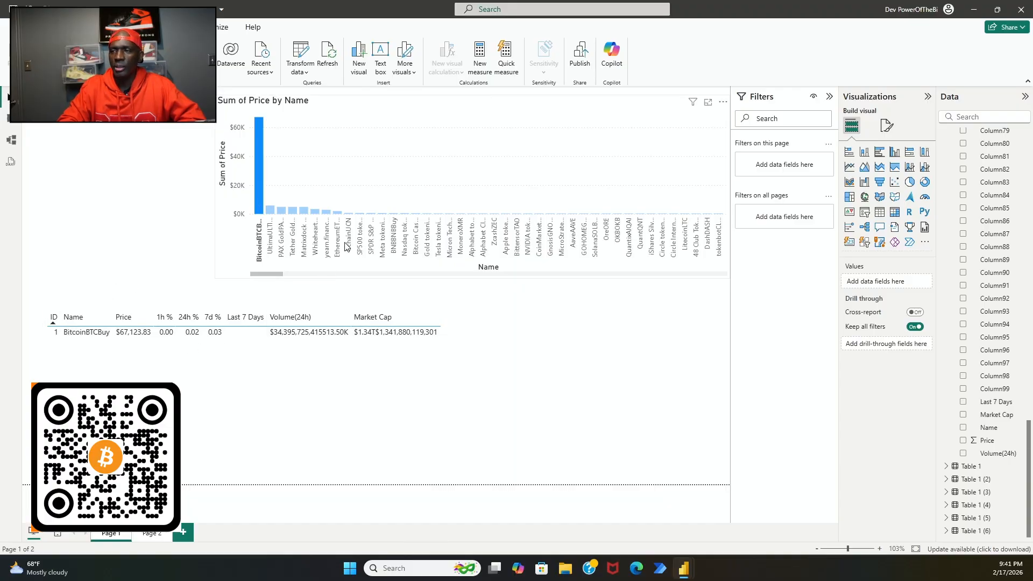
click(371, 215)
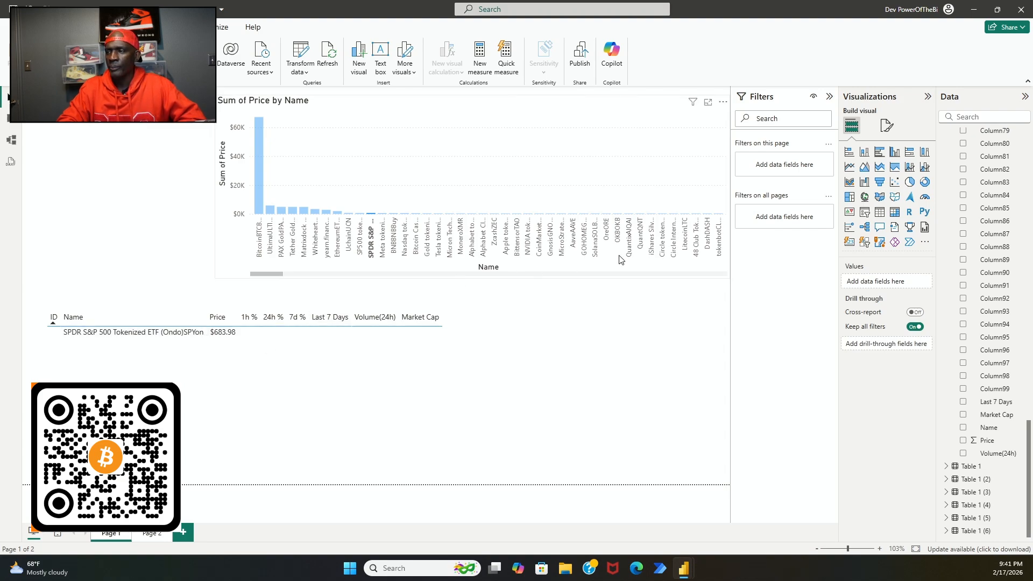
click(684, 218)
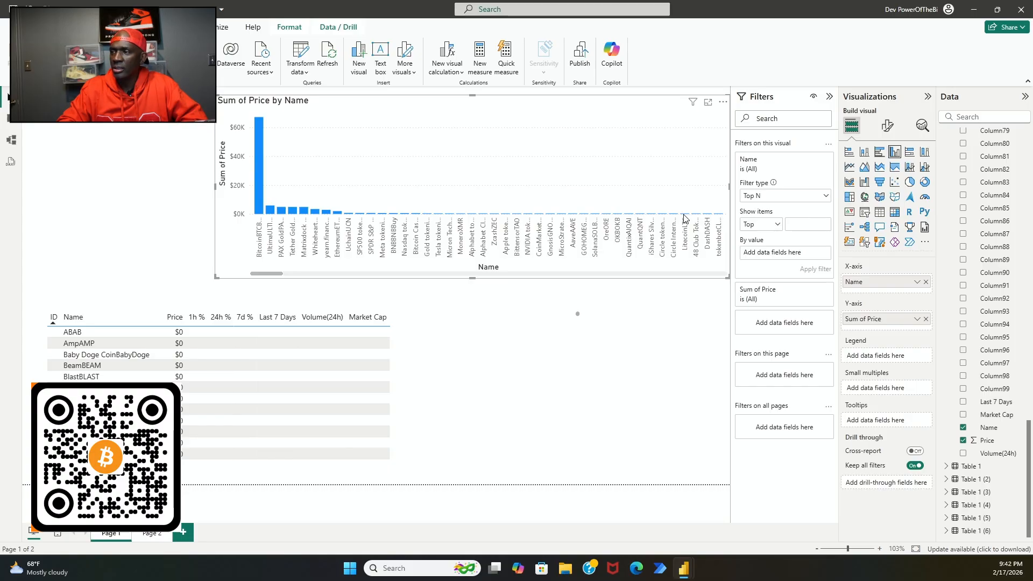
Test cross-filtering with the table's BlastBLAST row and the chart's Bitcoin column, and clear the selection among the lower-priced coins.
click(101, 377)
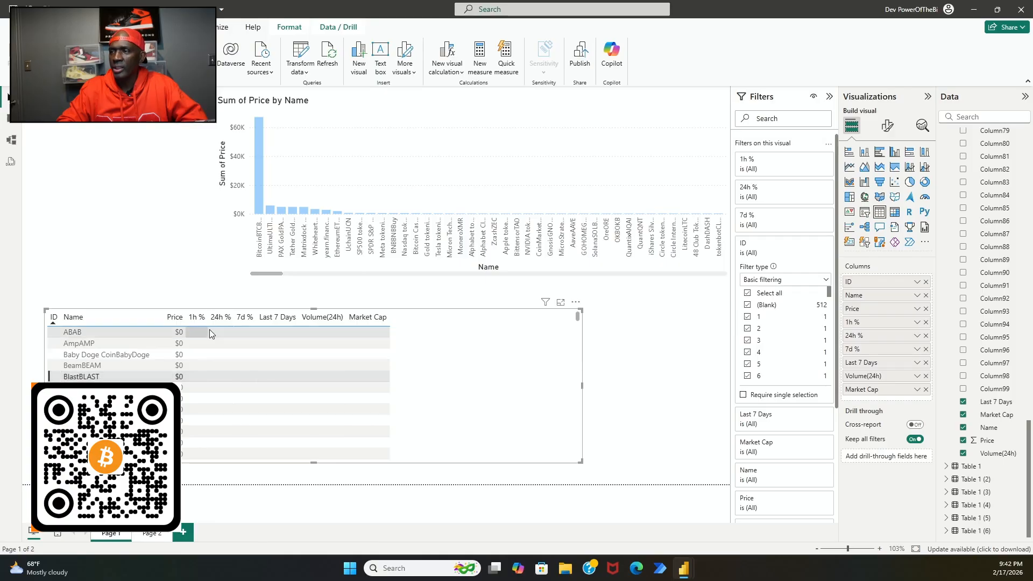
click(257, 199)
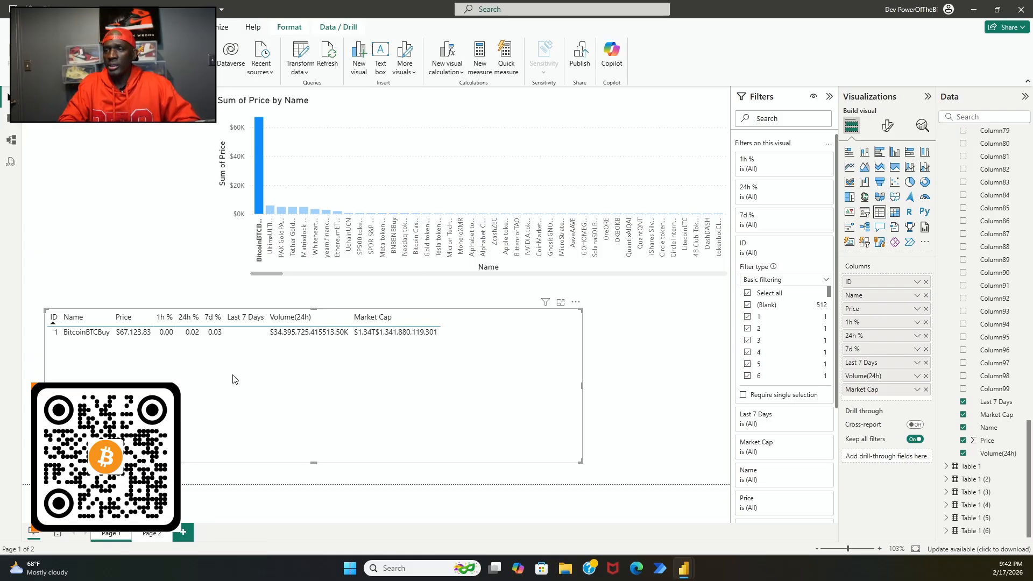
click(393, 275)
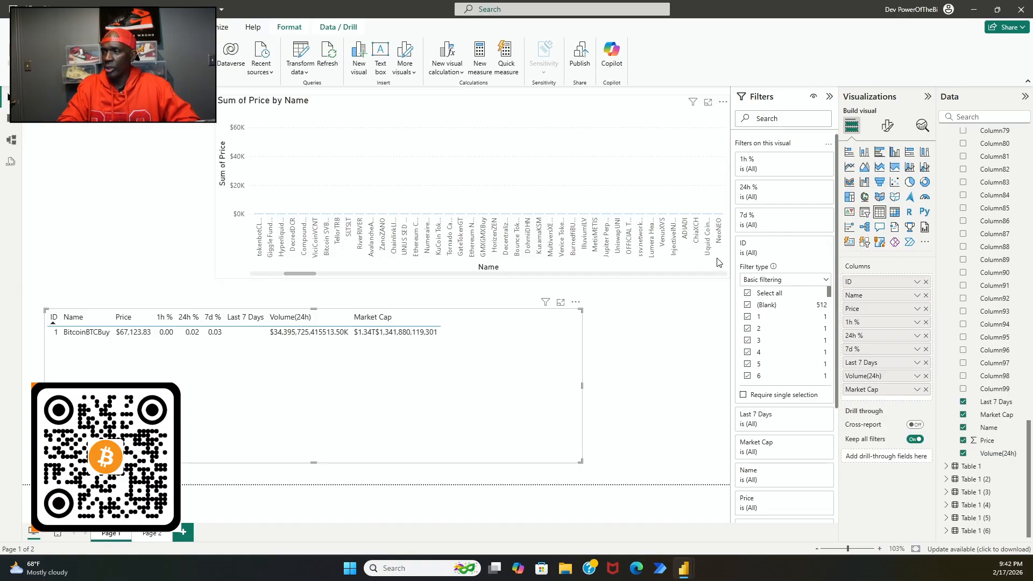
click(698, 256)
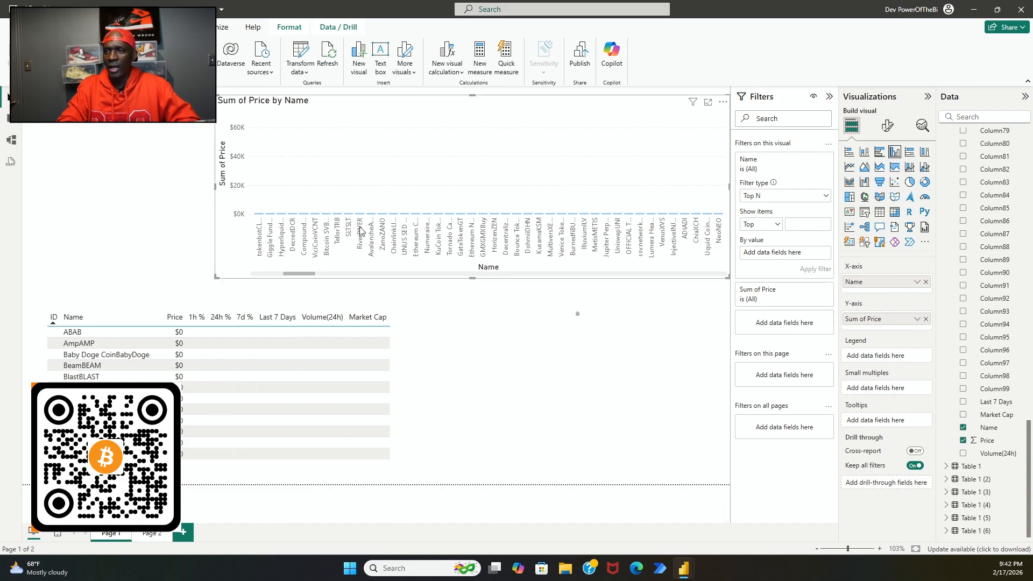
Filter the table by the Bitcoin column at the start of the chart and remove that selection again.
drag(305, 274, 268, 274)
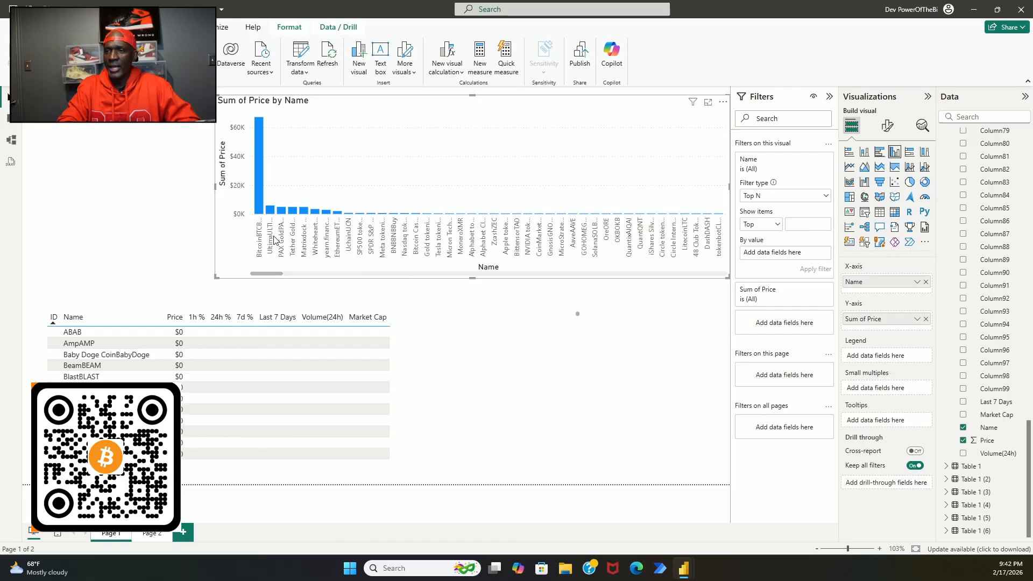
click(263, 197)
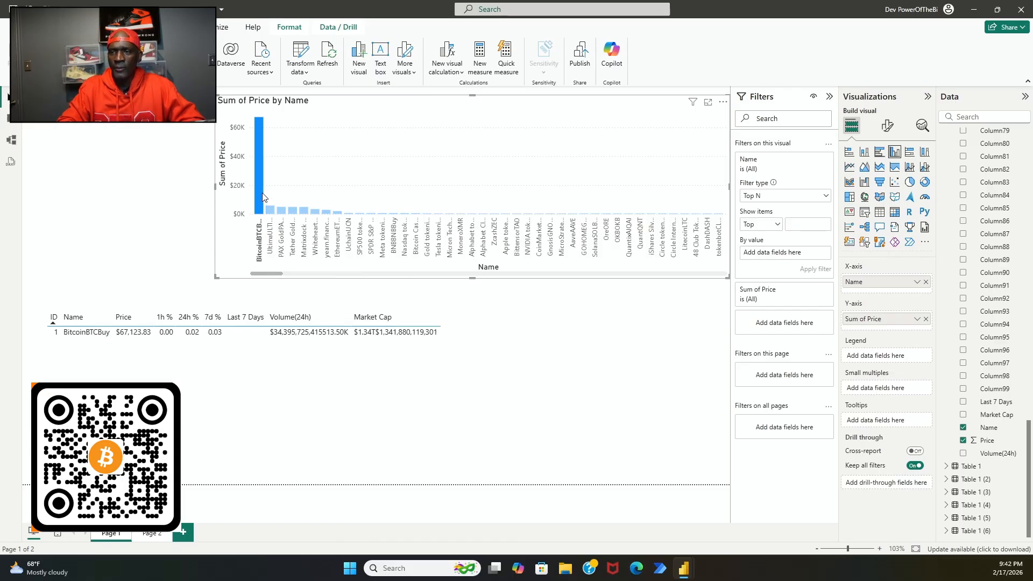
click(263, 197)
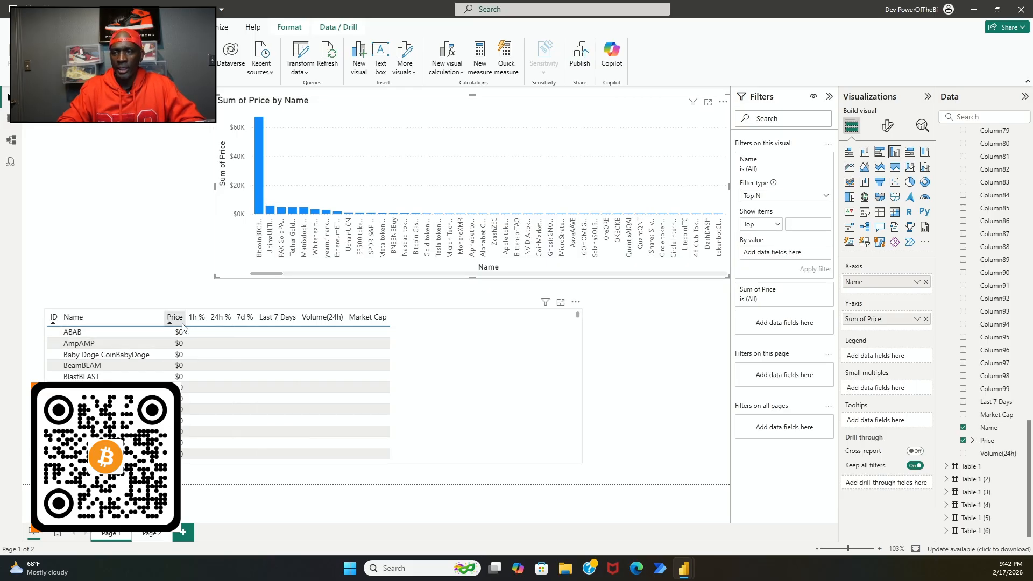
Sort the table by Name and cross-highlight the chart with the table's 1inch1INCH row.
click(153, 318)
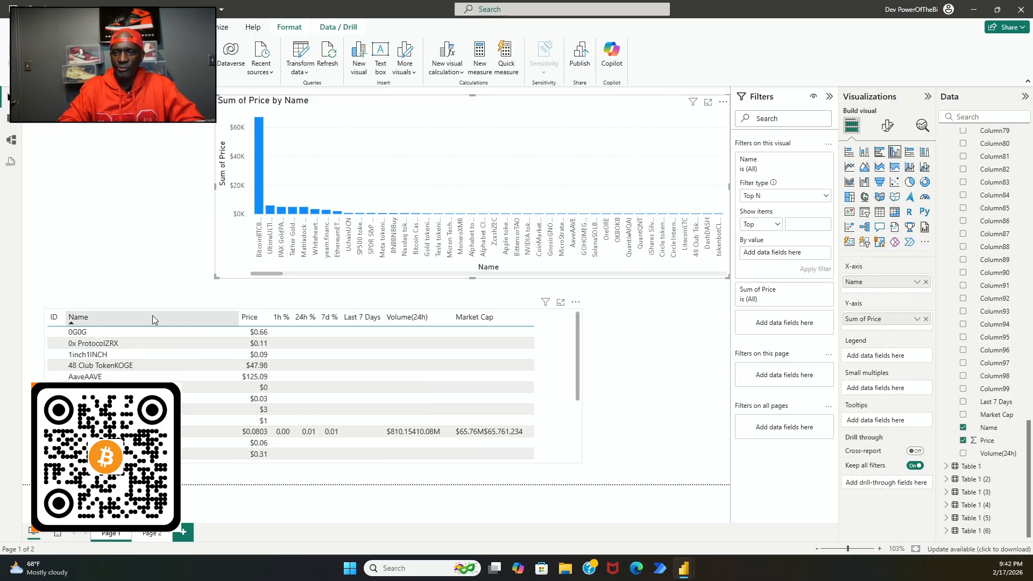
click(108, 359)
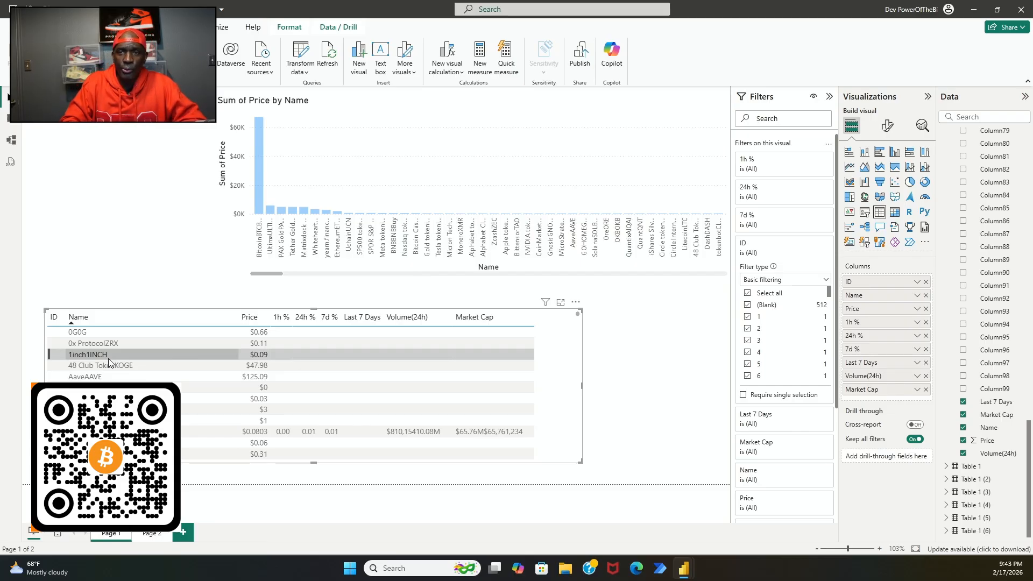
click(246, 262)
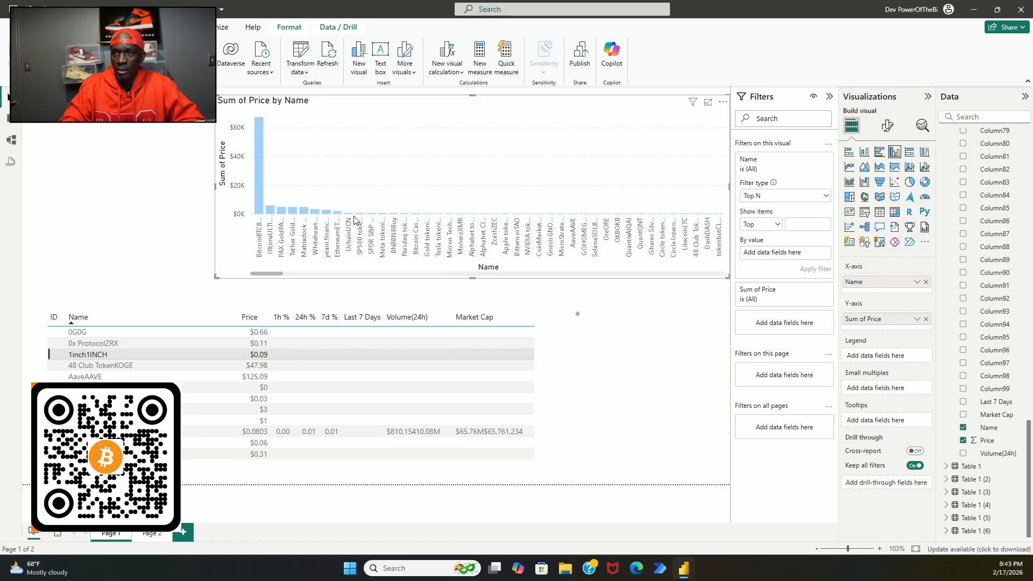
click(478, 284)
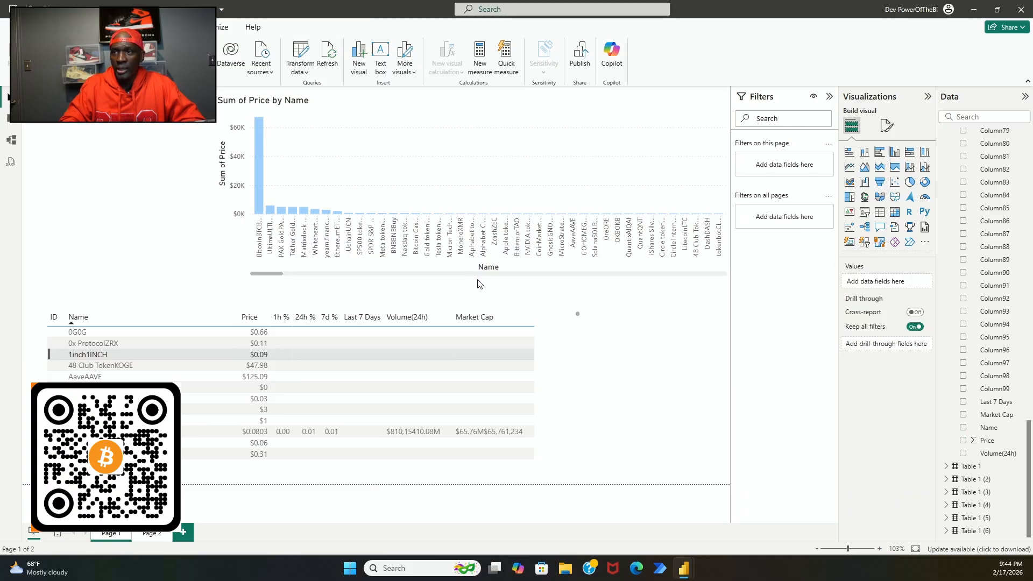
click(512, 279)
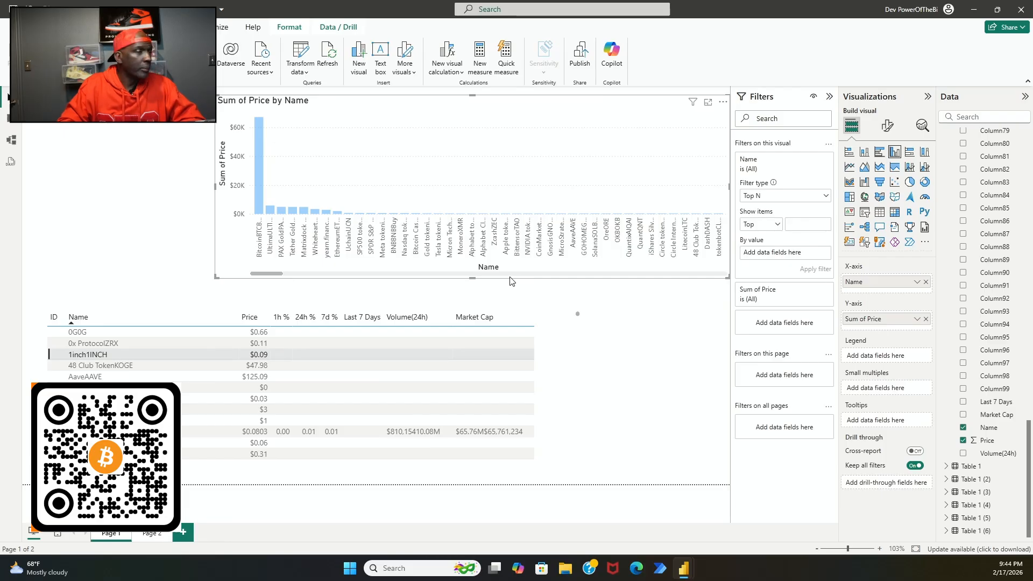
click(567, 283)
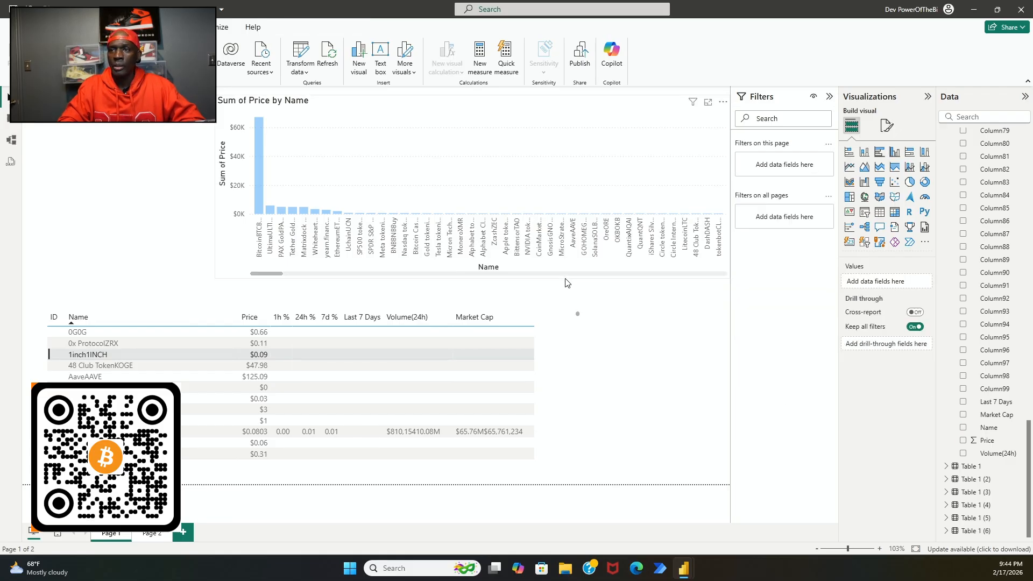
Narrow the column chart to less than half the page width and trim the table's empty space beside the Market Cap column.
click(566, 280)
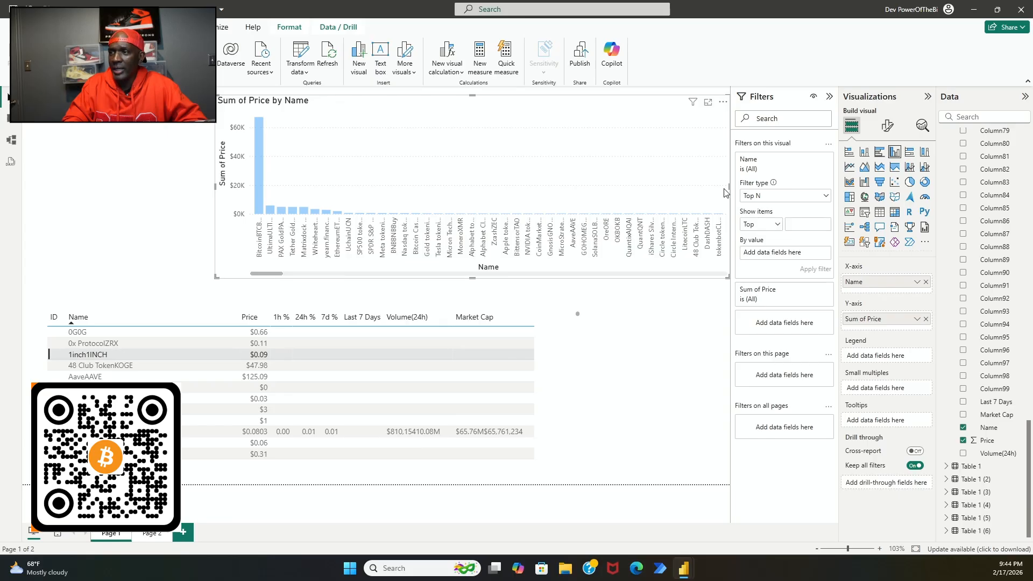
drag(731, 188, 521, 198)
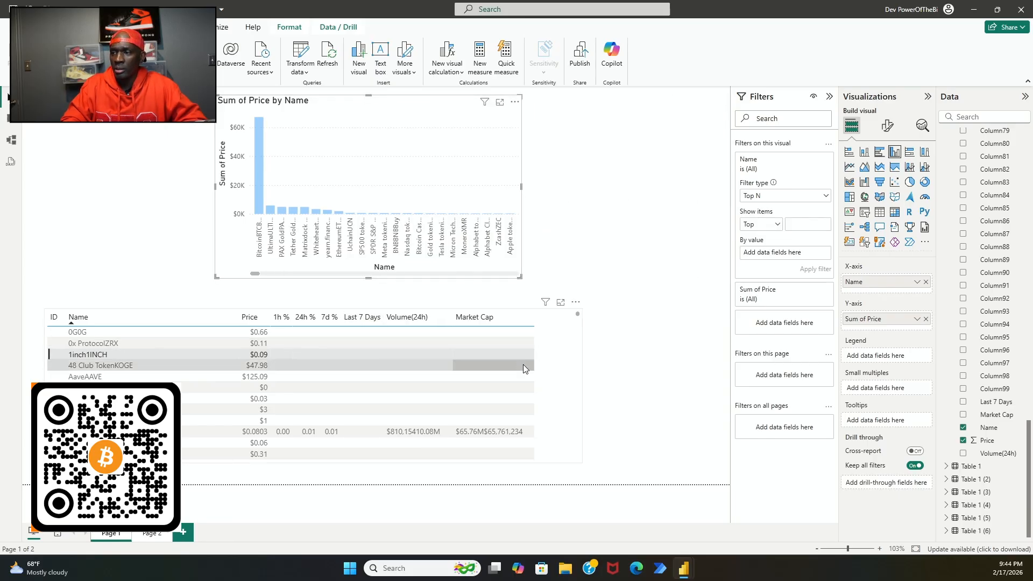
scroll(573, 388, down, 3)
click(579, 388)
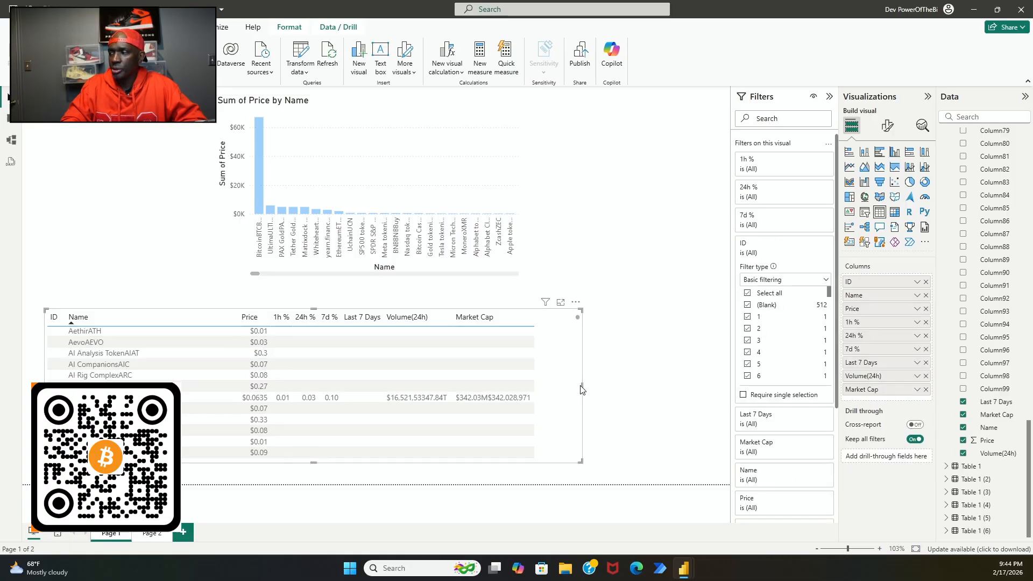
drag(581, 389, 544, 405)
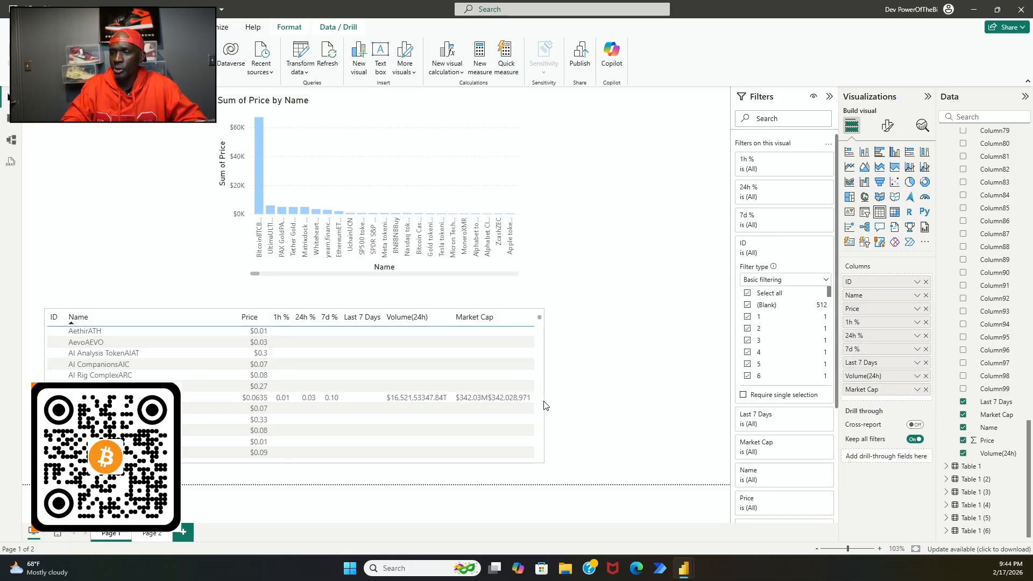
Shift the table toward the page's right edge and move the column chart toward the left edge above it.
click(234, 312)
drag(235, 310, 398, 317)
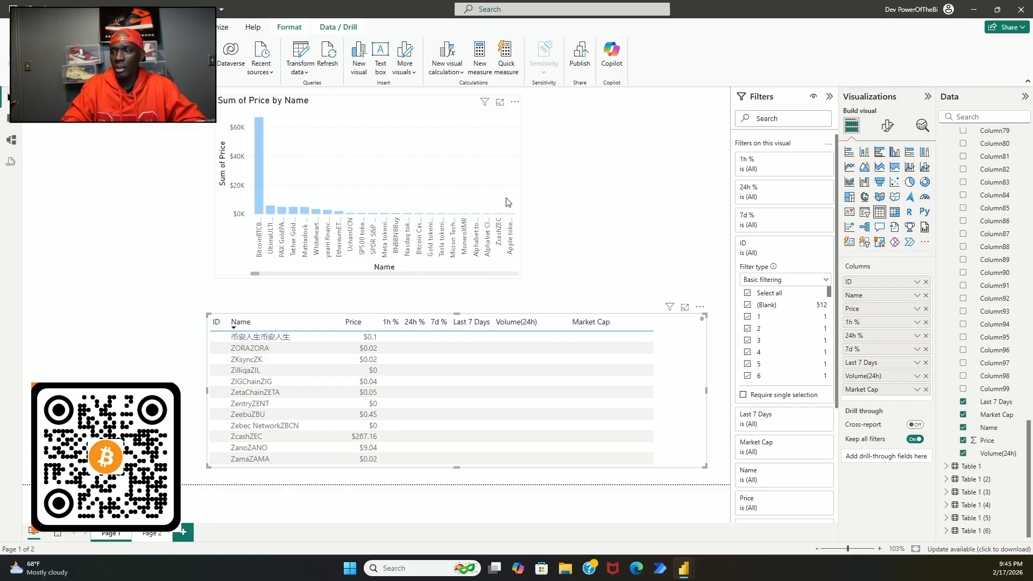
drag(502, 170, 321, 203)
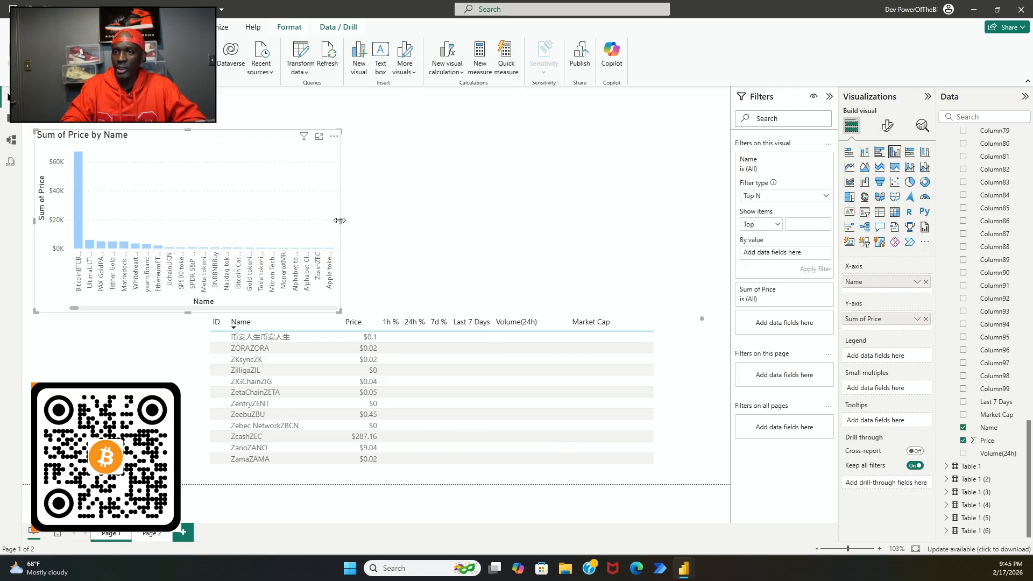
Align the column chart with the page's left edge and size it to slightly under half the page width.
drag(339, 220, 697, 249)
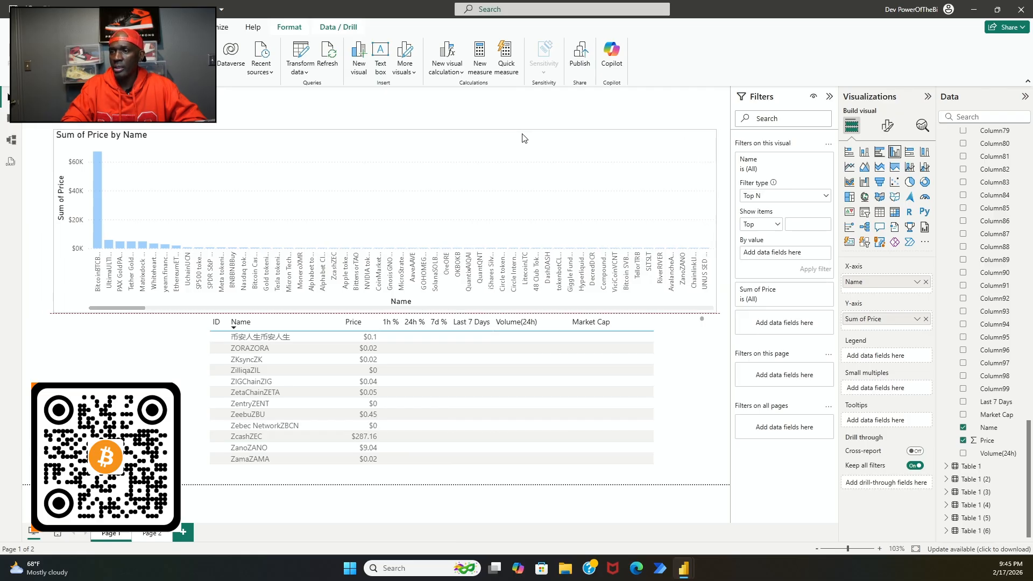
drag(500, 139, 462, 141)
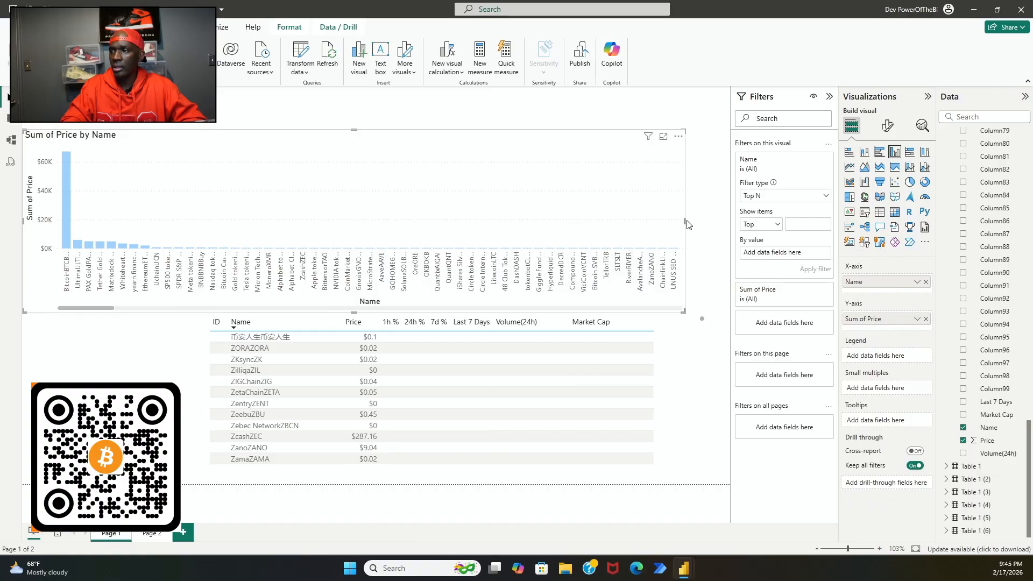
drag(684, 219, 330, 209)
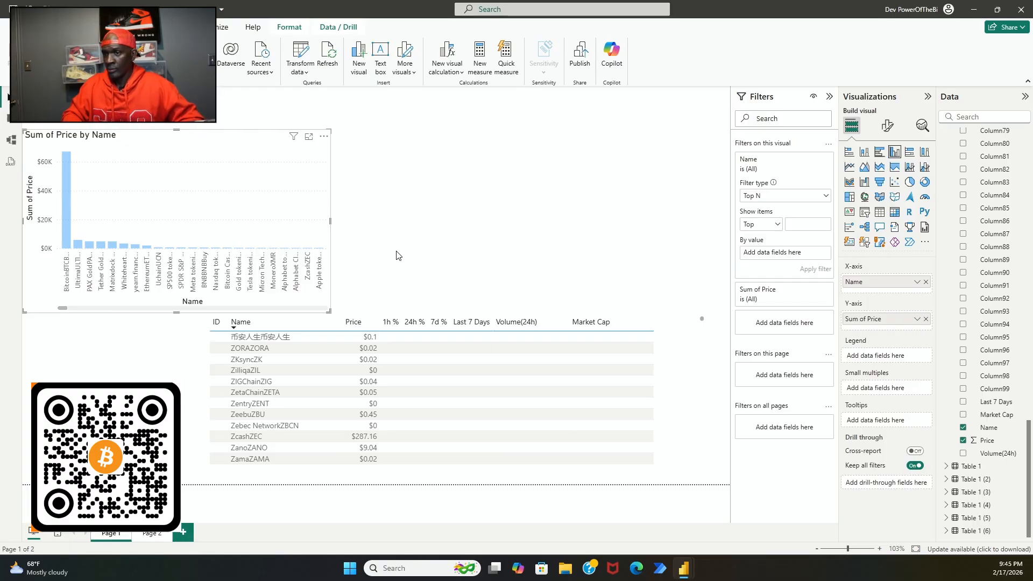
Sort the table by 24h % and reshape it into a tall, narrow block beside the chart, level with the chart's top.
click(458, 328)
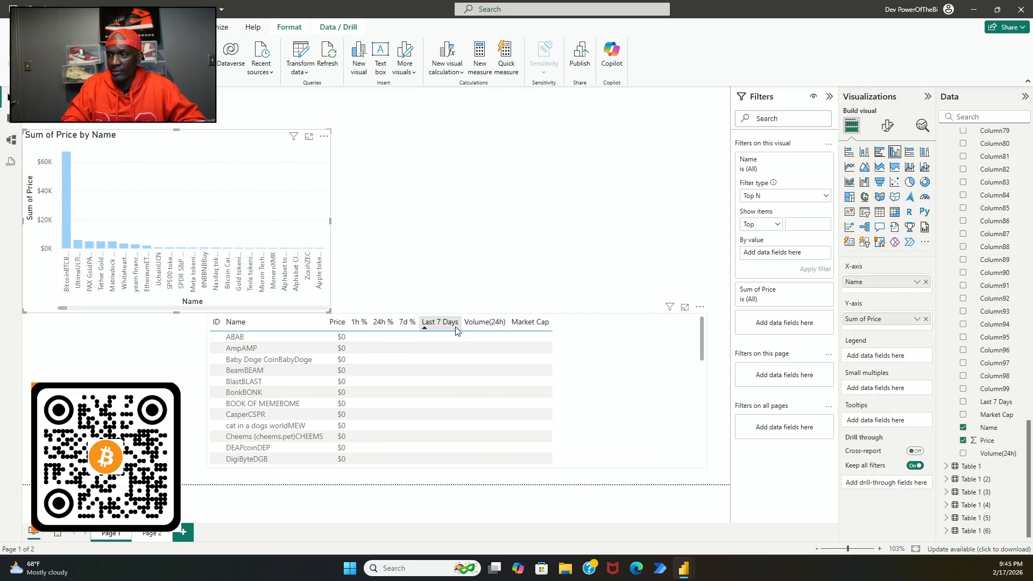
click(376, 329)
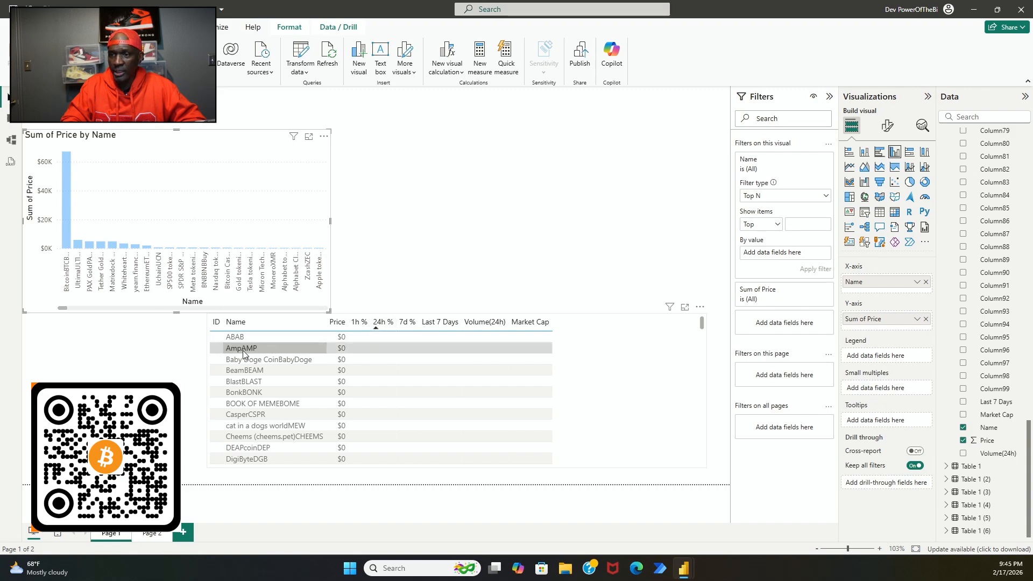
click(637, 418)
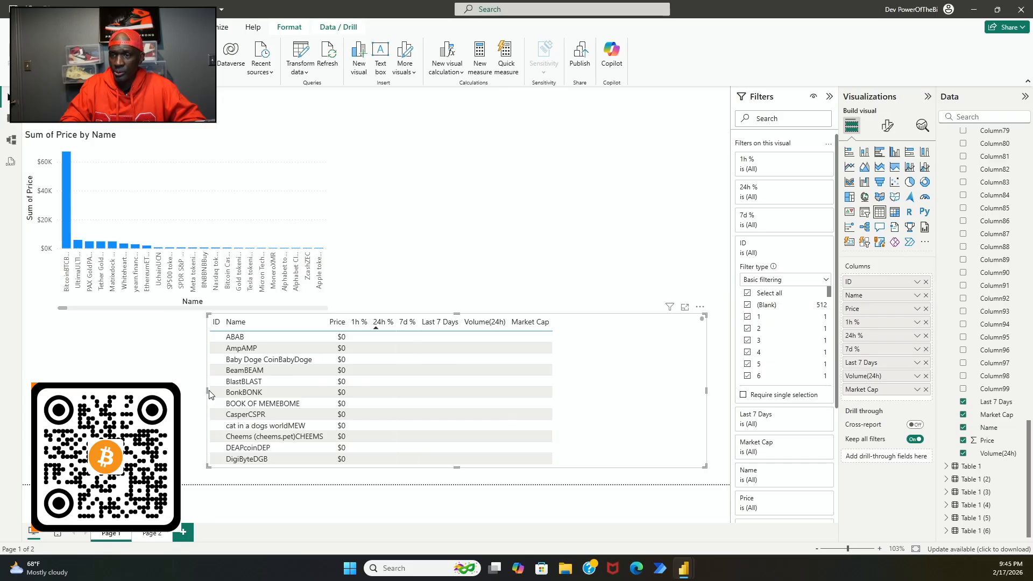
drag(208, 392, 432, 438)
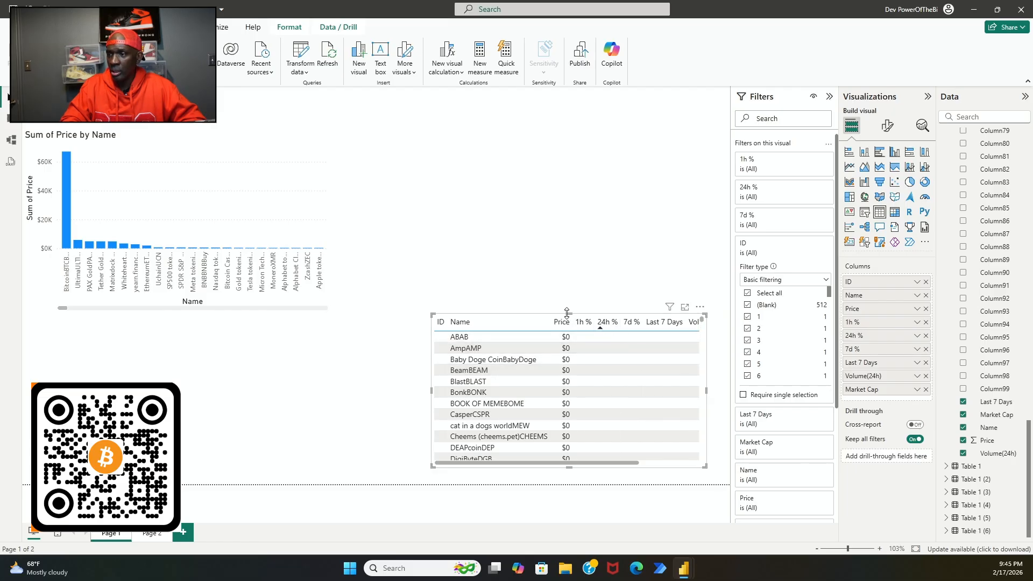
drag(568, 314, 575, 129)
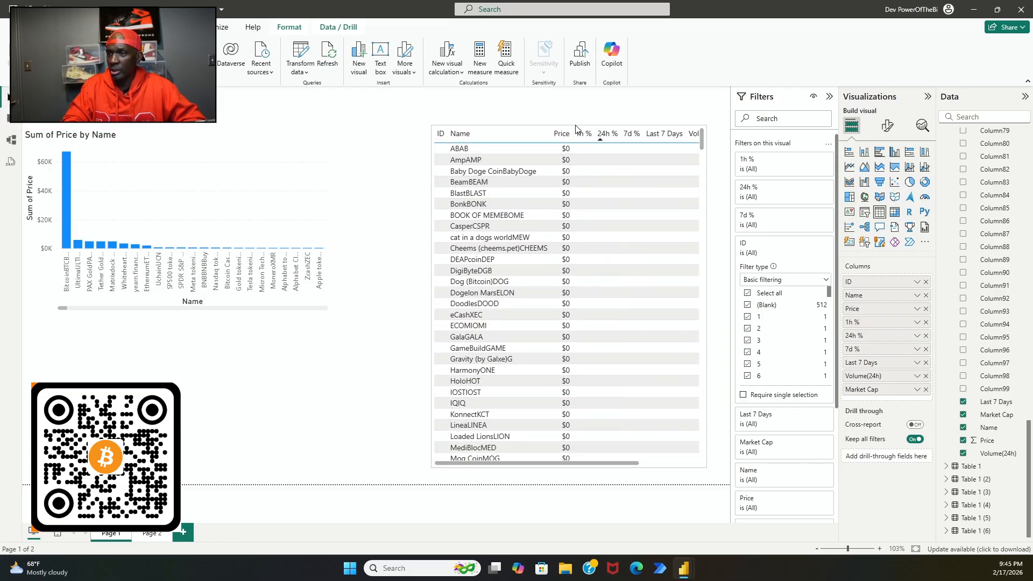
Nudge the chart inward, extend it down to the table's lower edge, and widen it toward the table.
click(271, 318)
mouse_move(271, 318)
mouse_down()
mouse_move(273, 401)
mouse_move(295, 323)
mouse_move(276, 317)
mouse_up()
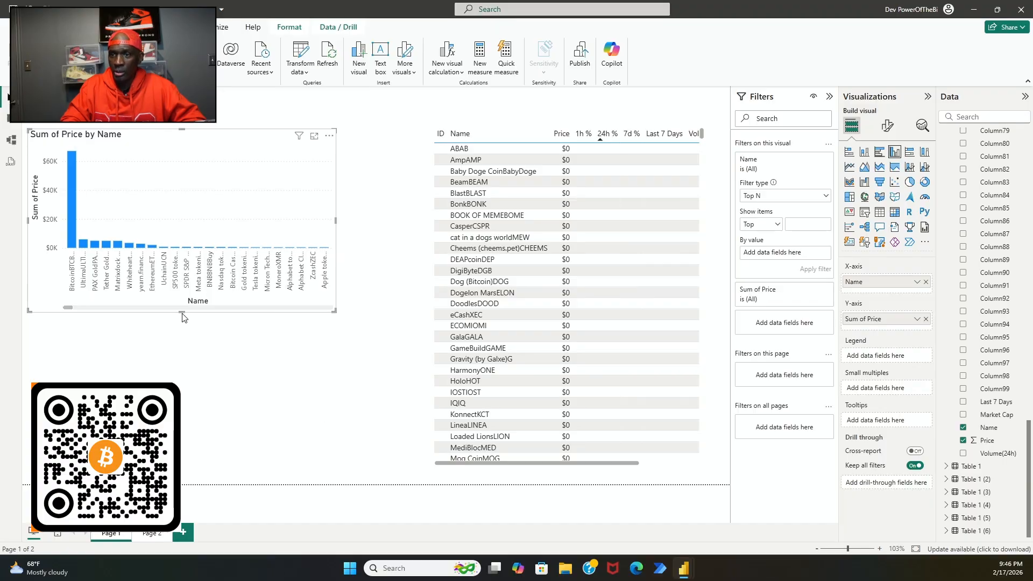
drag(182, 312, 183, 467)
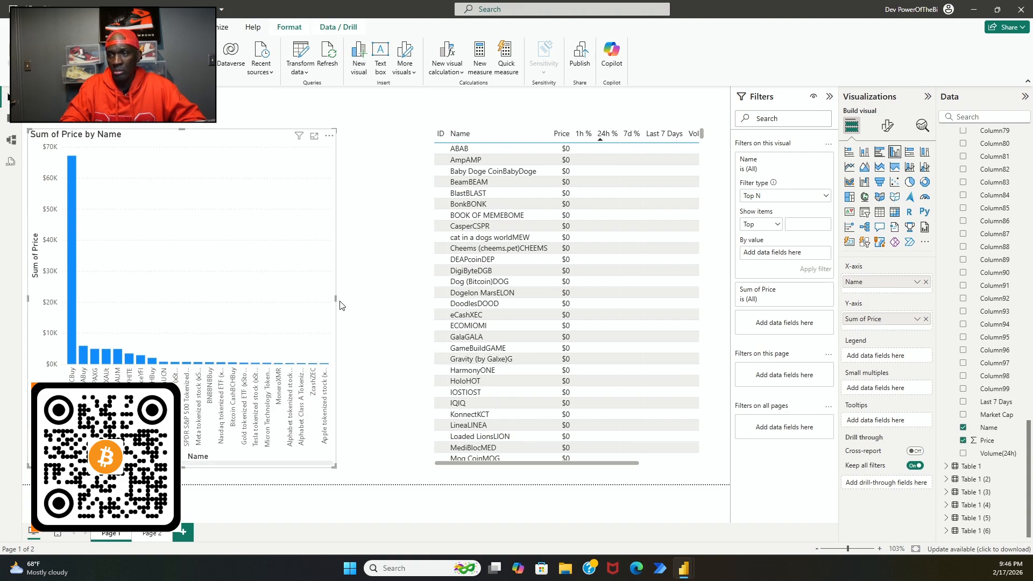
drag(336, 301, 393, 304)
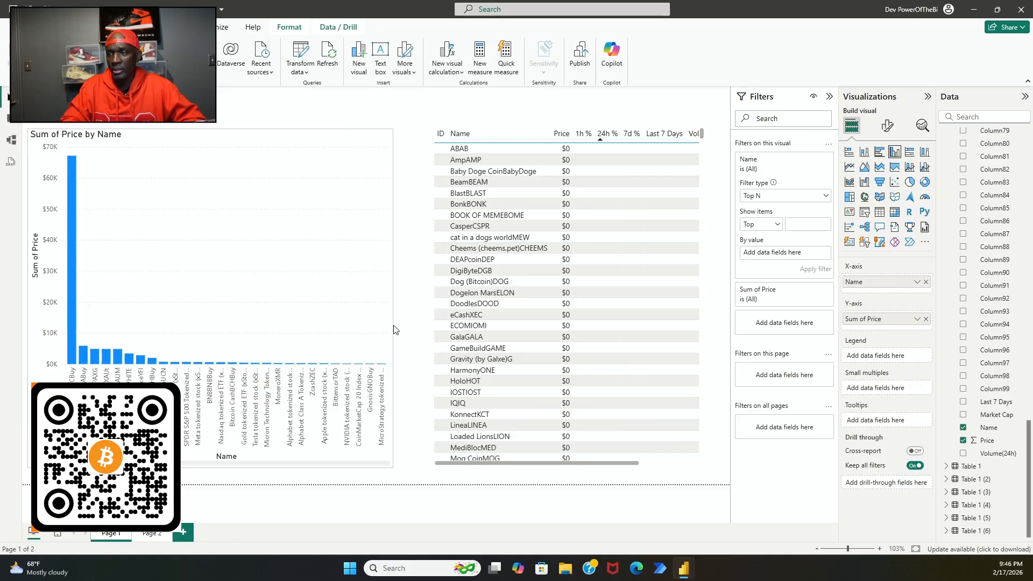
Widen the table toward the chart until only a small gap remains, and deselect it.
click(444, 464)
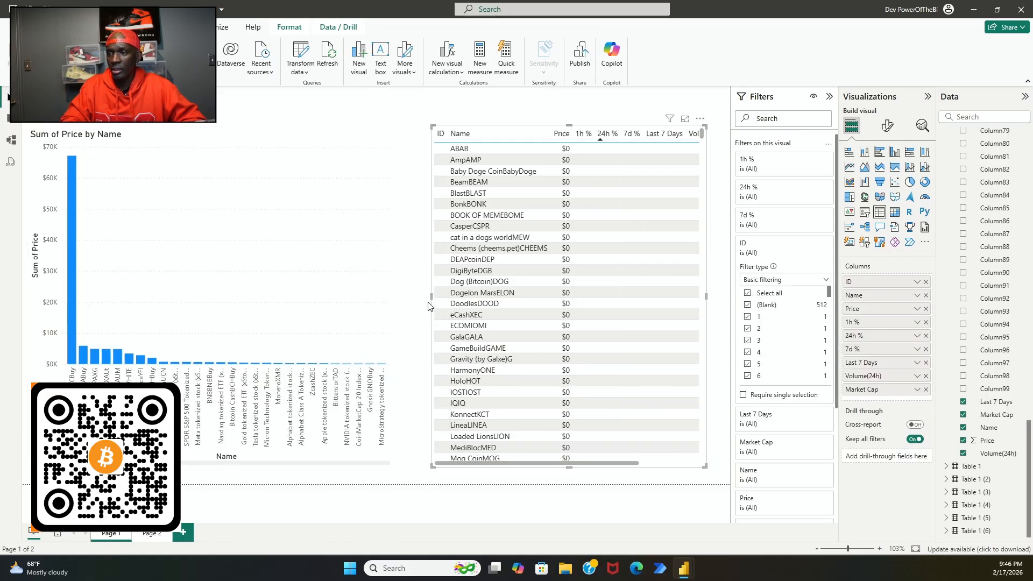
drag(431, 298, 404, 305)
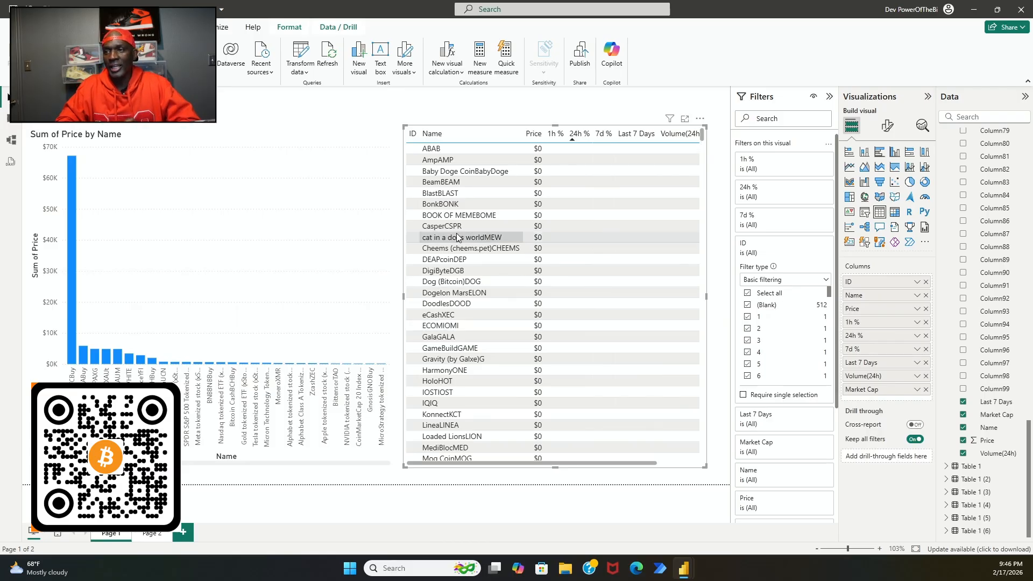
click(425, 114)
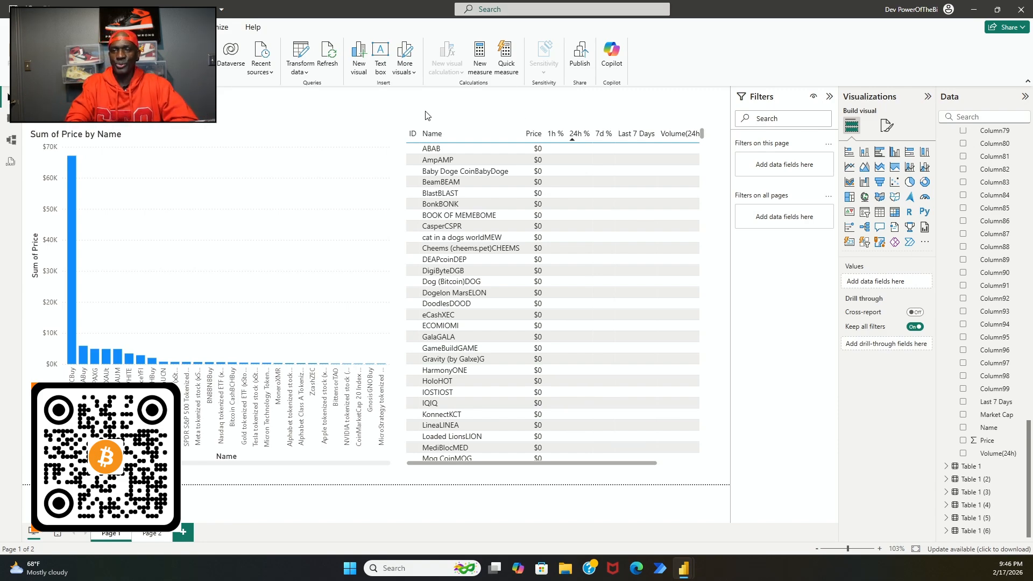
Cross-filter the table by the chart's Bitcoin, Ultima, Matrixdock Gold, Ethereum and BNB columns in turn.
click(72, 292)
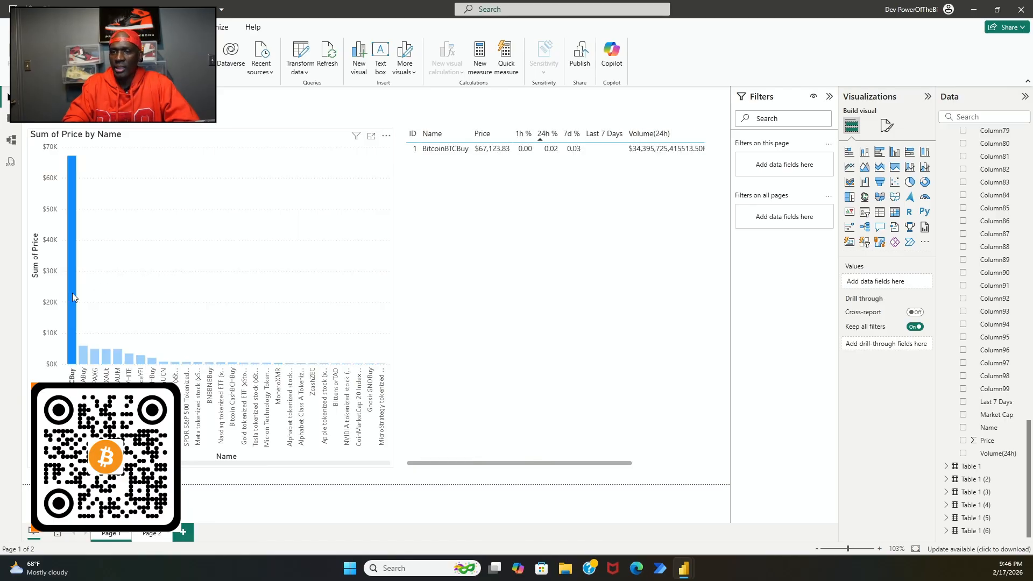
click(83, 358)
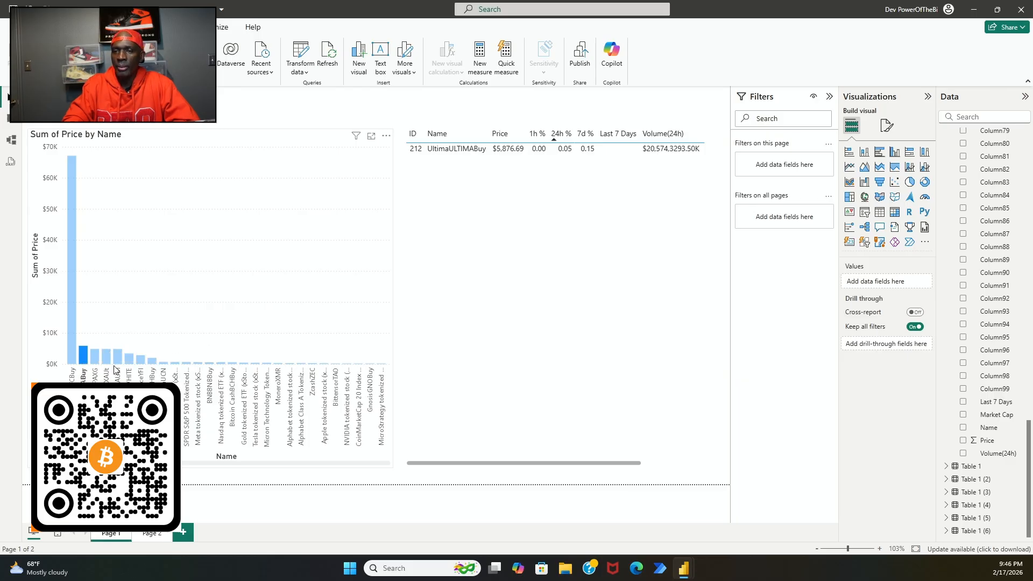
click(116, 359)
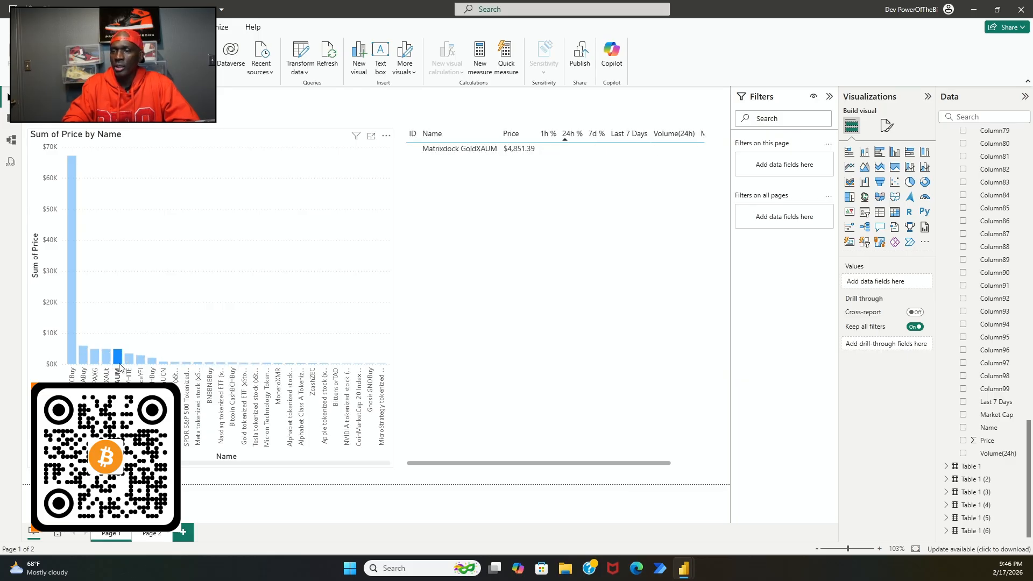
click(152, 362)
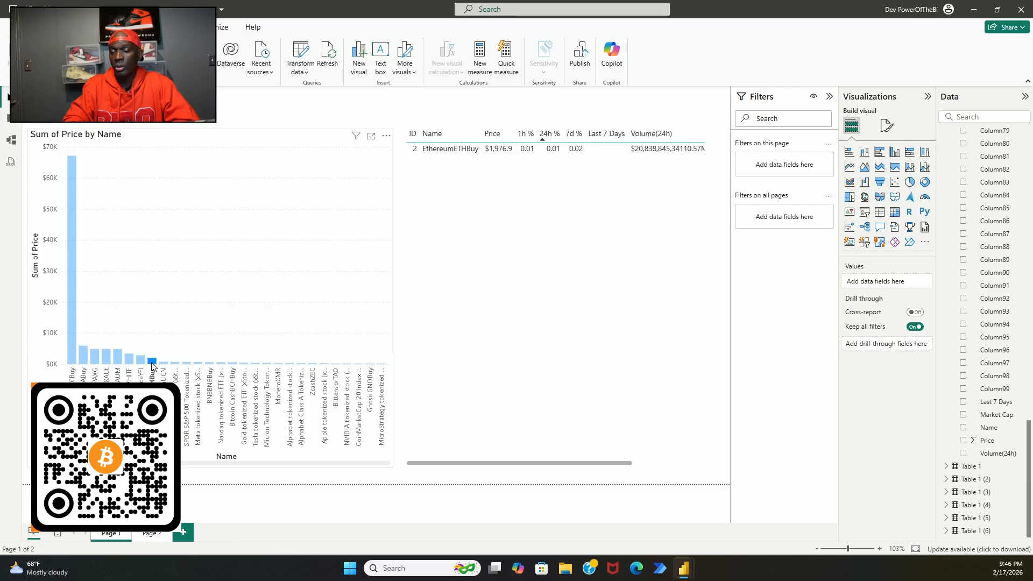
click(210, 366)
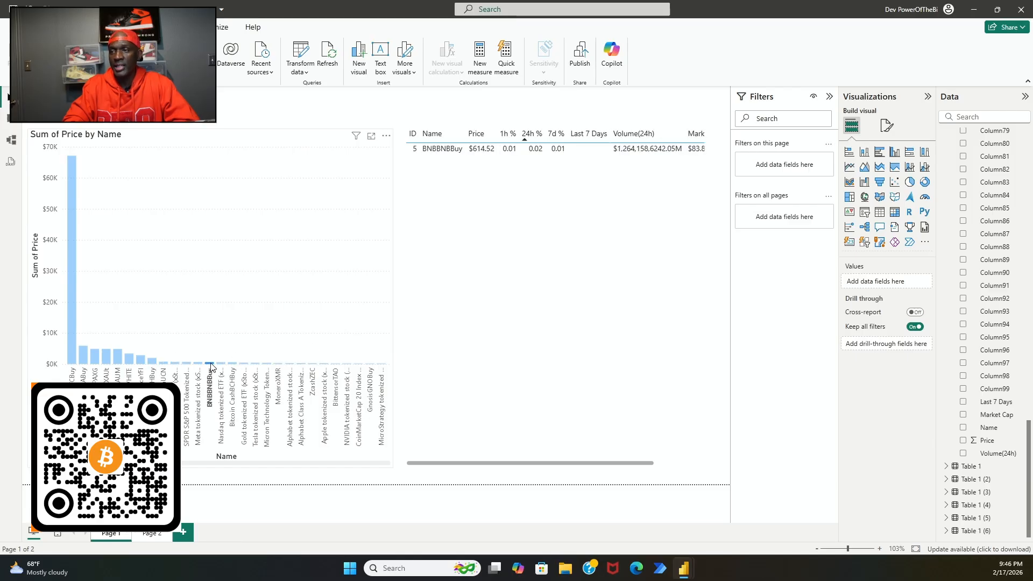
Cross-filter the table by the chart's Whiteheart, Matrixdock Gold, Tether Gold, PAX Gold and Ultima columns, ending on Bitcoin.
click(129, 364)
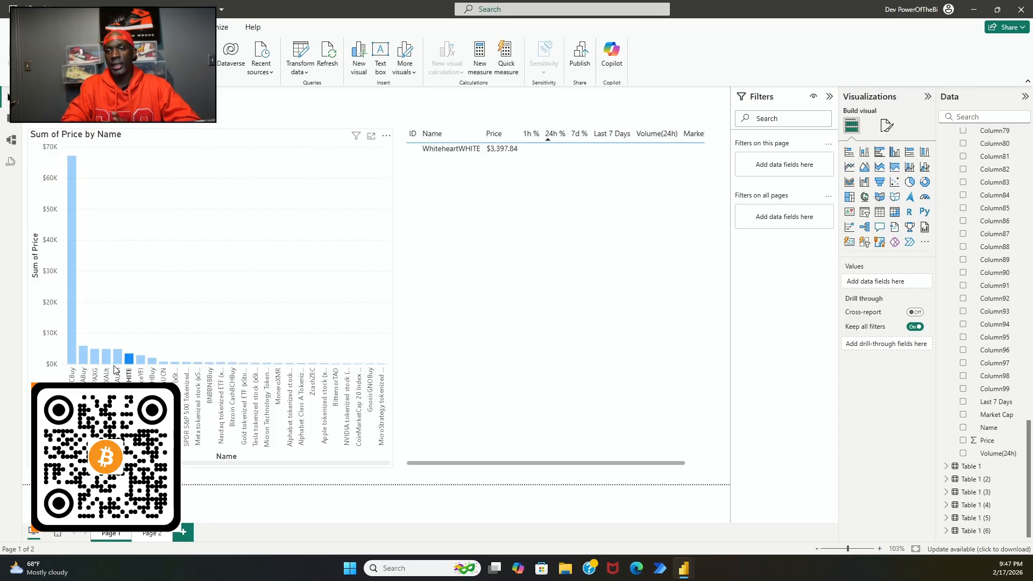
click(118, 361)
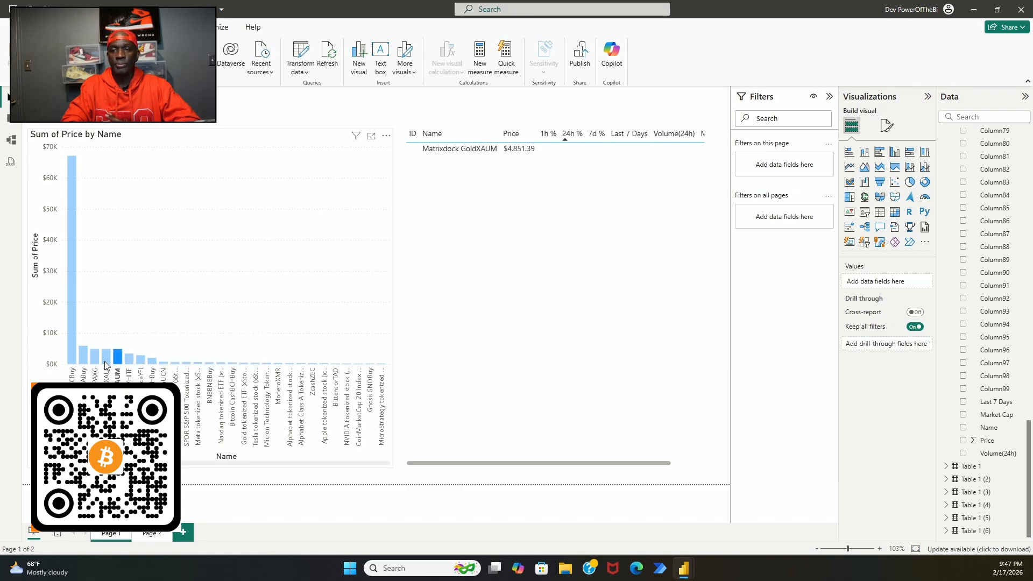
click(106, 359)
click(95, 362)
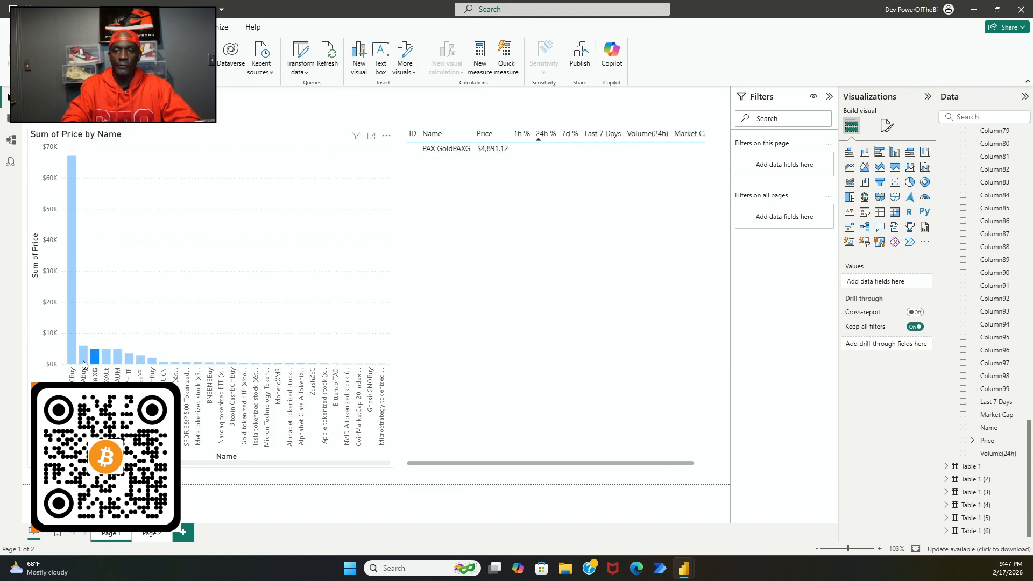
click(83, 361)
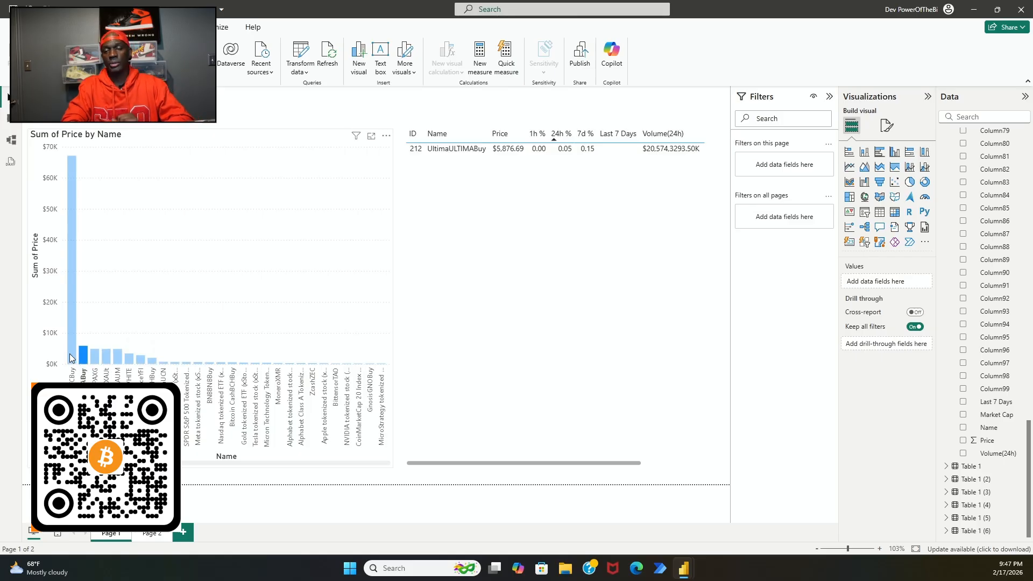
mouse_move(71, 357)
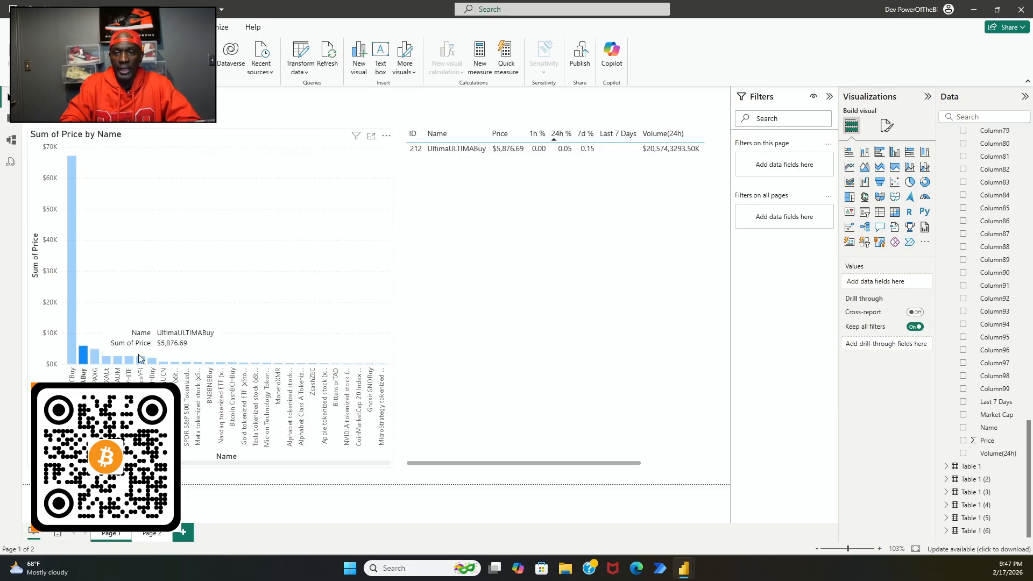
click(71, 357)
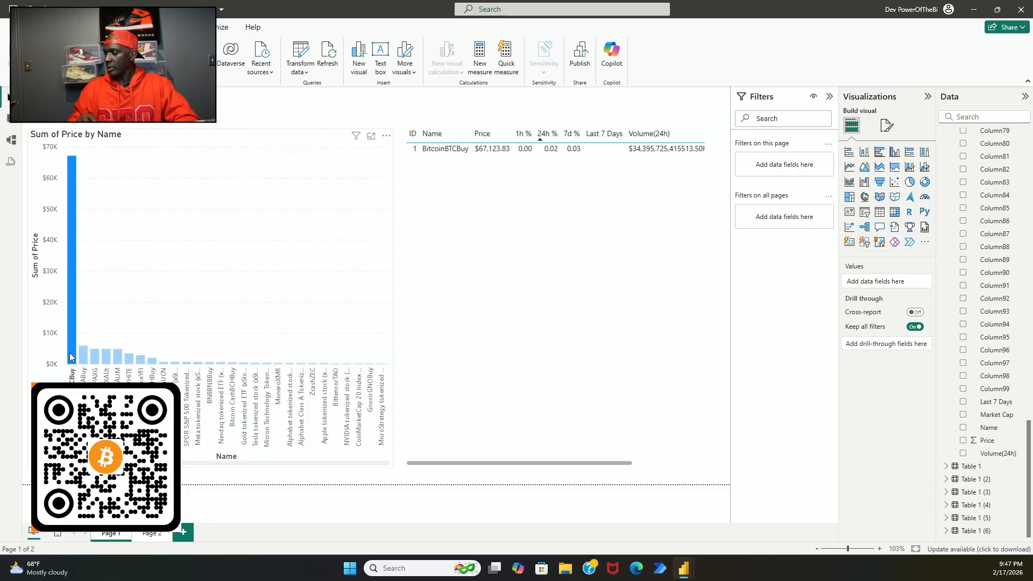